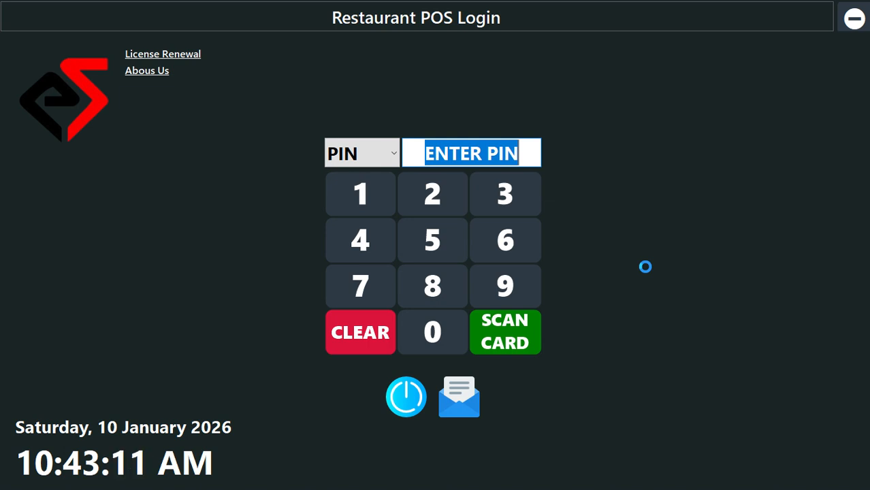
- Log in to the restaurant POS with the operator PIN and enter the Back Office
type("1234")
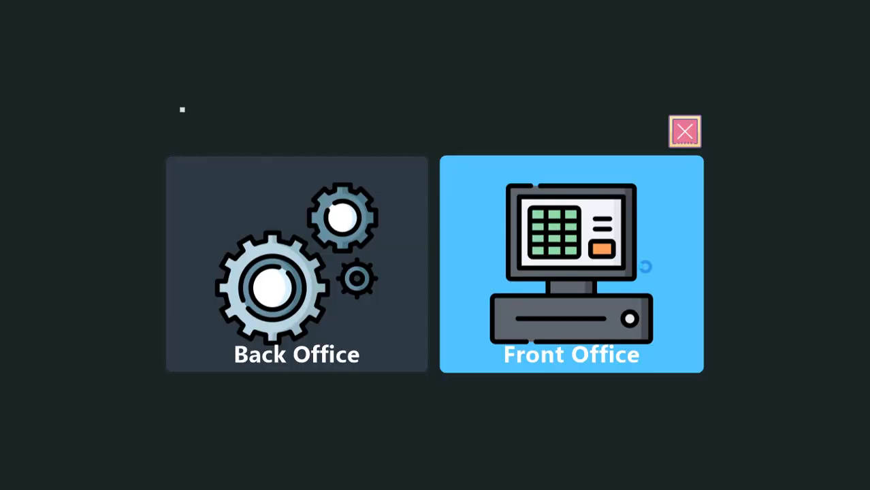
left_click(350, 278)
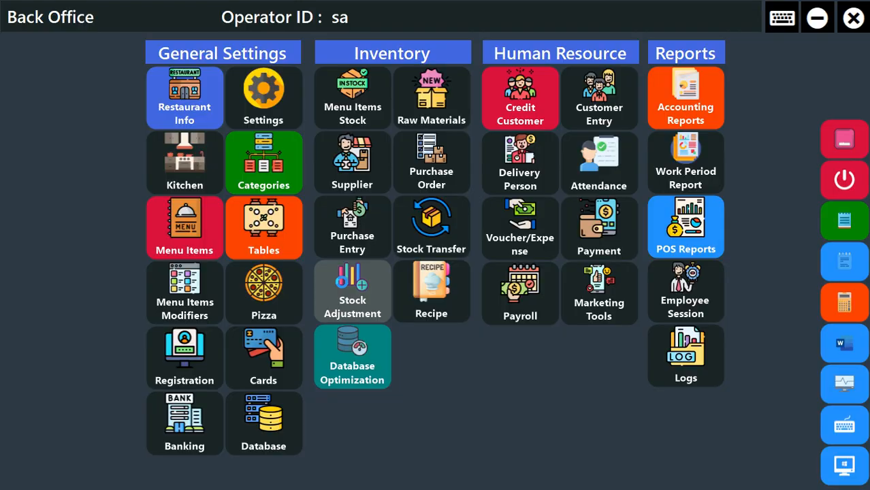
- Look over the general settings options and the Restaurant Info form, closing each one without changes
left_click(273, 84)
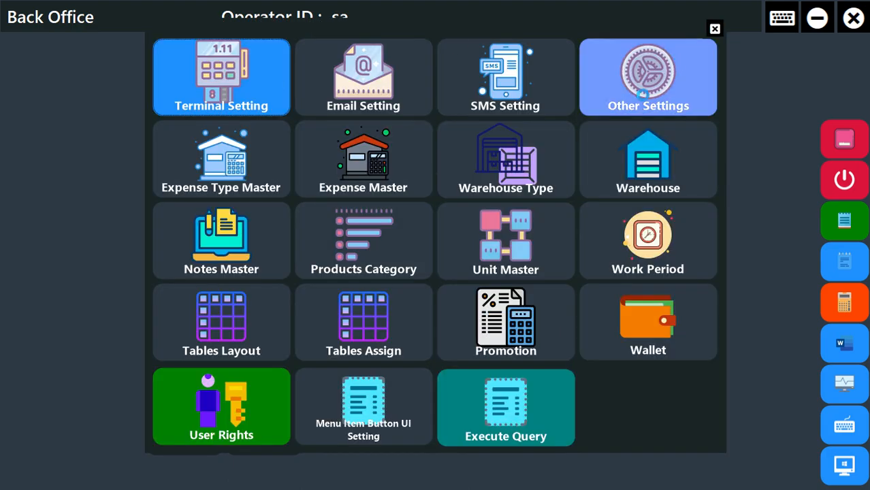
left_click(715, 28)
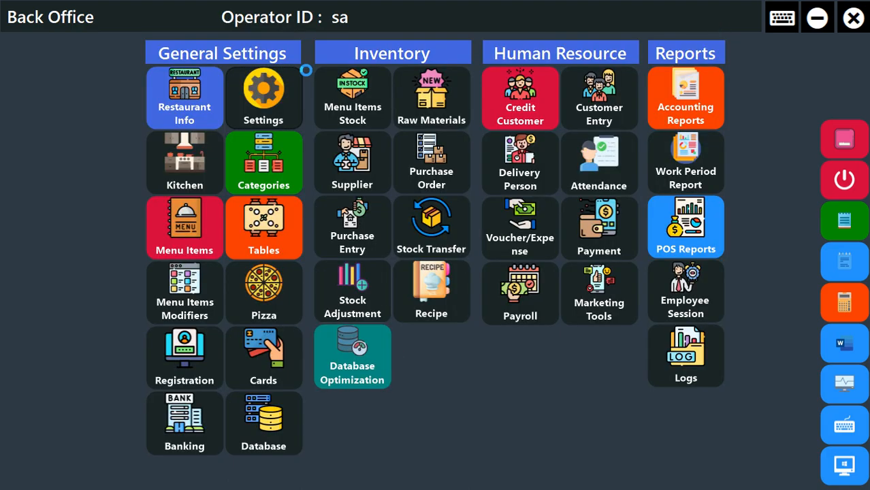
left_click(183, 117)
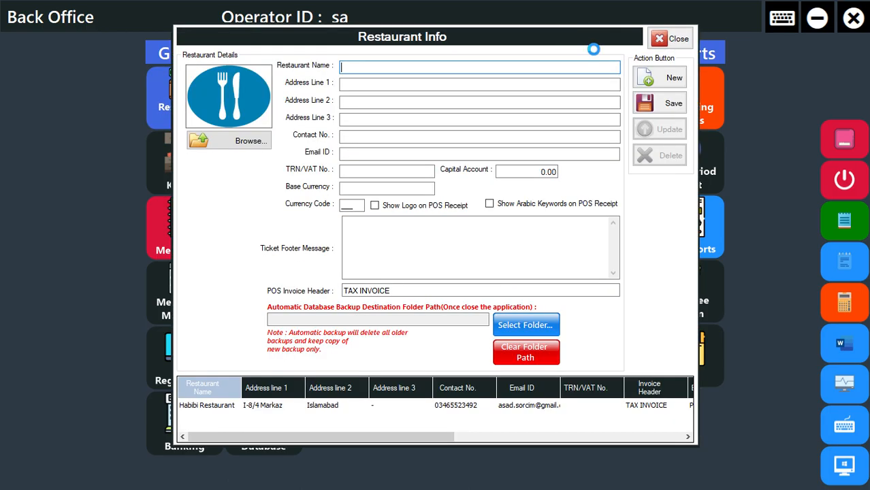
left_click(677, 39)
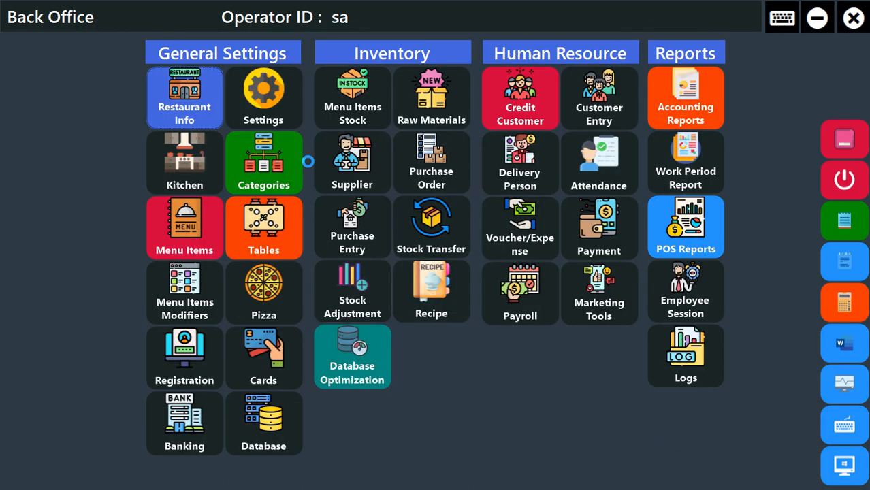
- Start a new kitchen/section record named Cold Drinks after viewing the Main Kitchen record
left_click(201, 165)
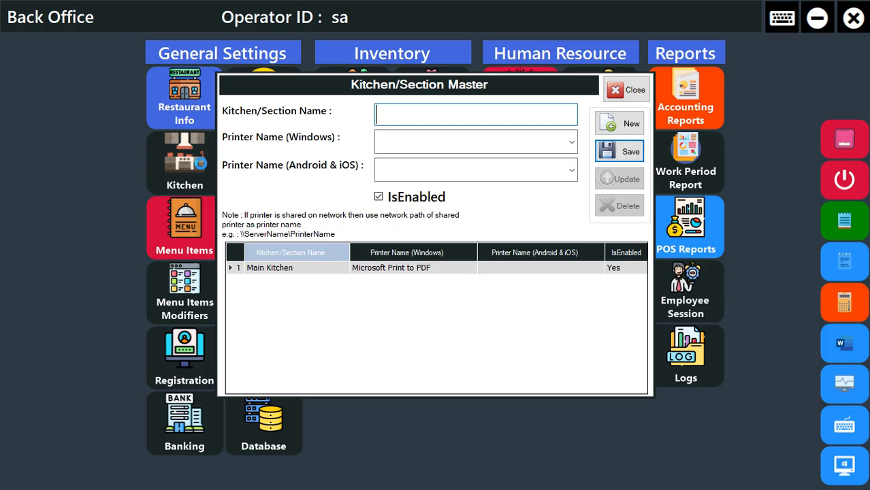
left_click(242, 270)
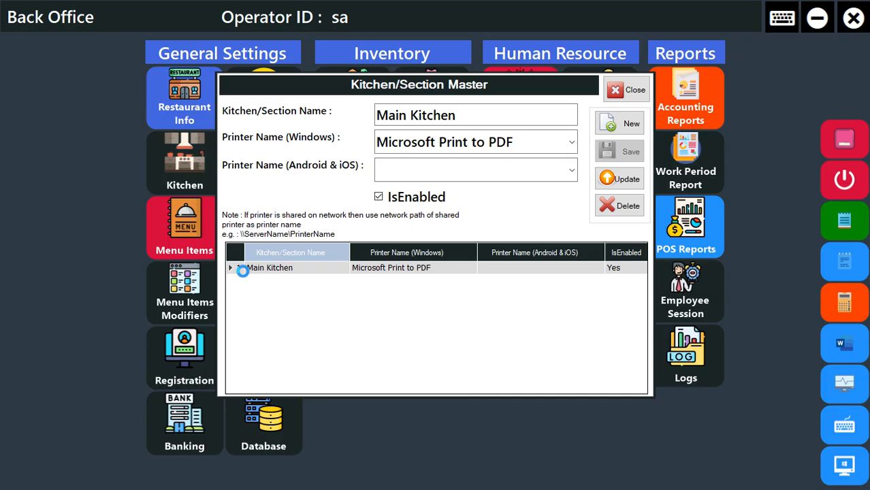
left_click(632, 121)
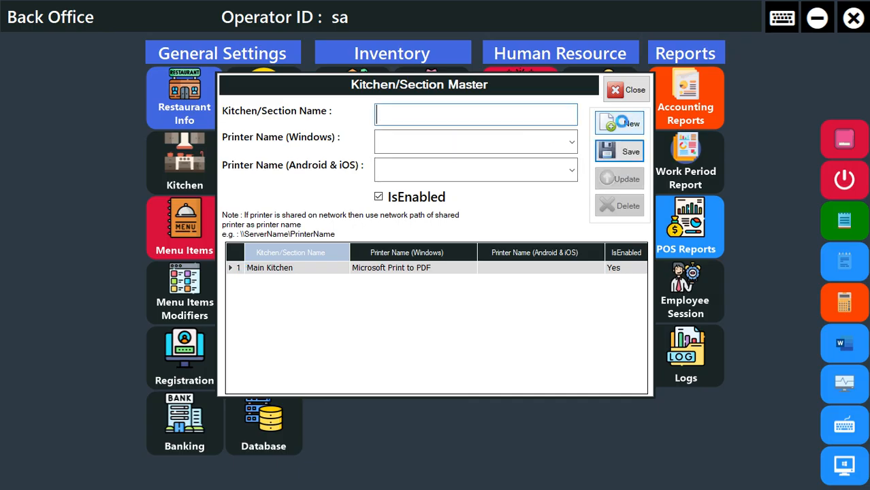
type("Cold ")
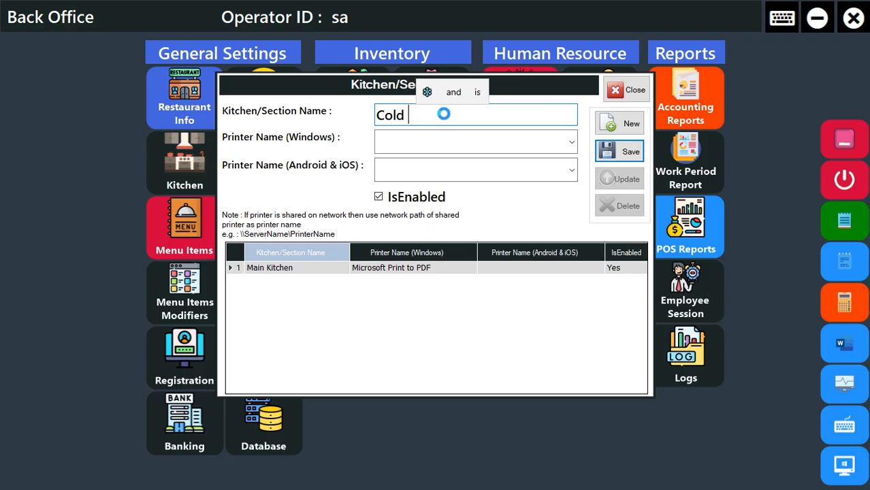
type("Drinks")
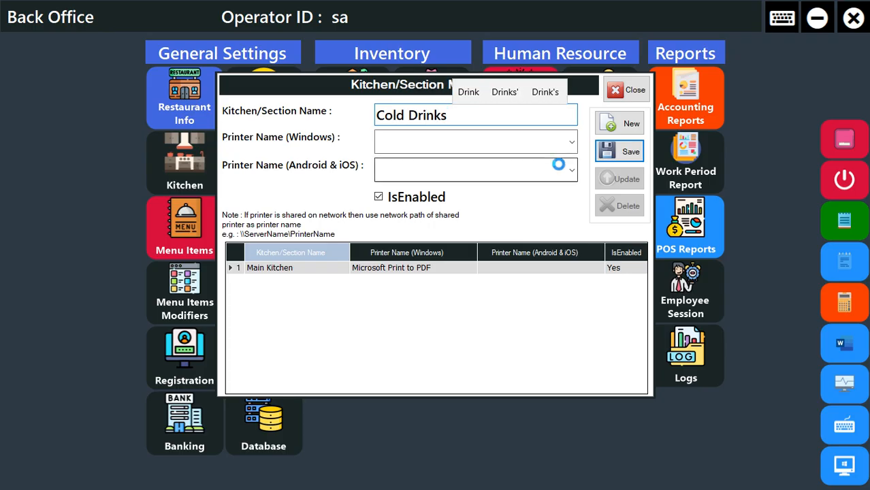
- Assign Microsoft Print to PDF as the Windows printer of the Cold Drinks section, save the record and close the form
left_click(571, 142)
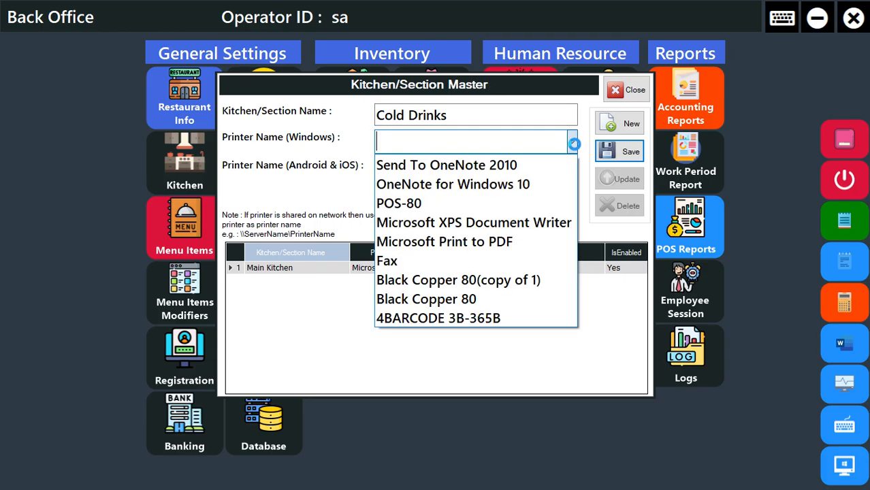
left_click(423, 244)
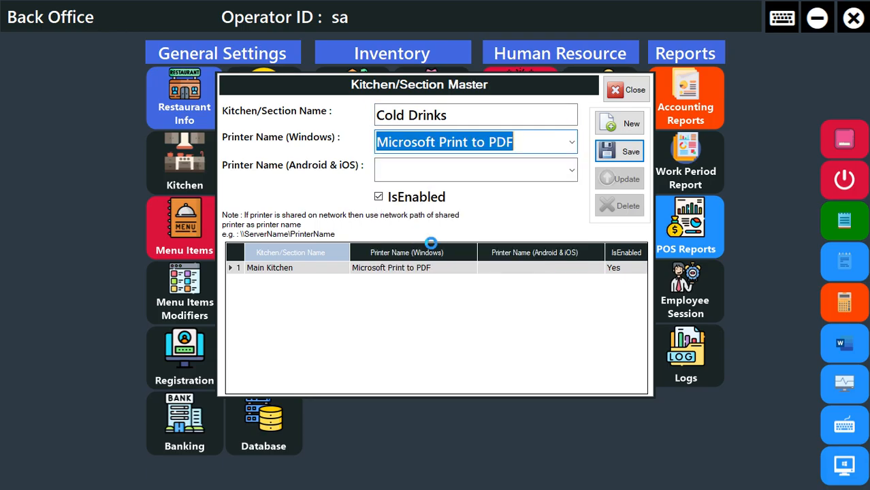
left_click(544, 141)
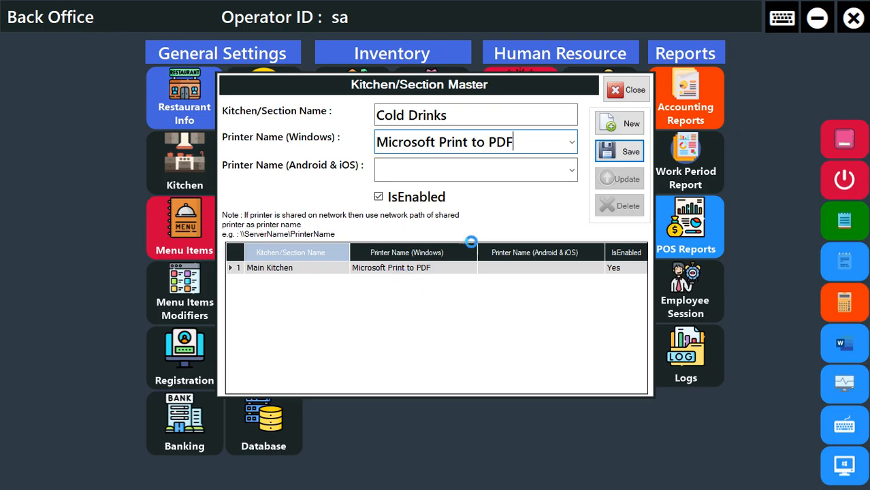
left_click(623, 154)
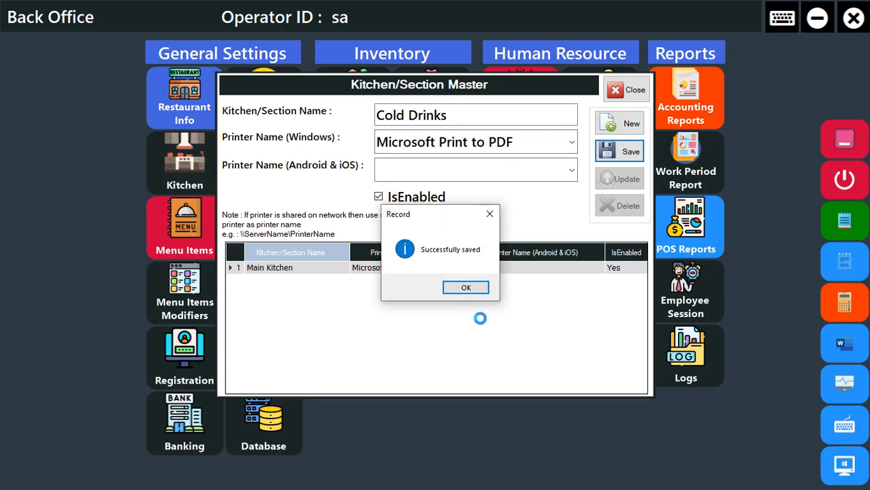
left_click(466, 287)
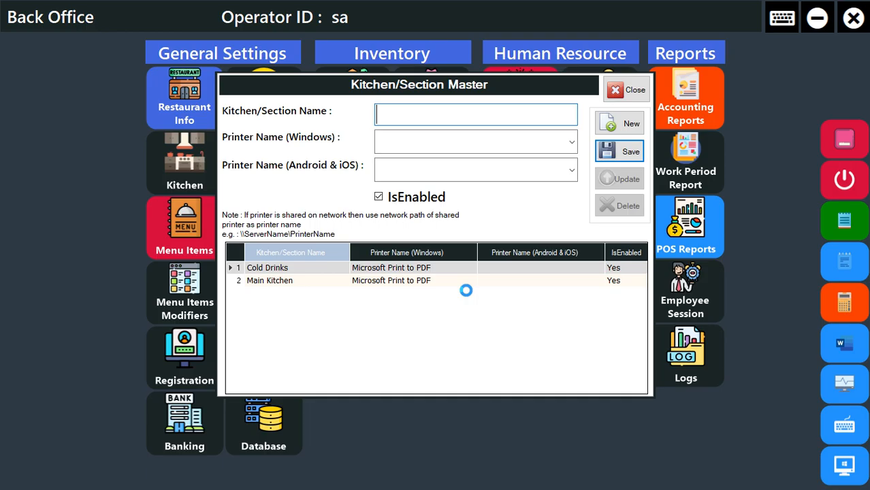
left_click(622, 93)
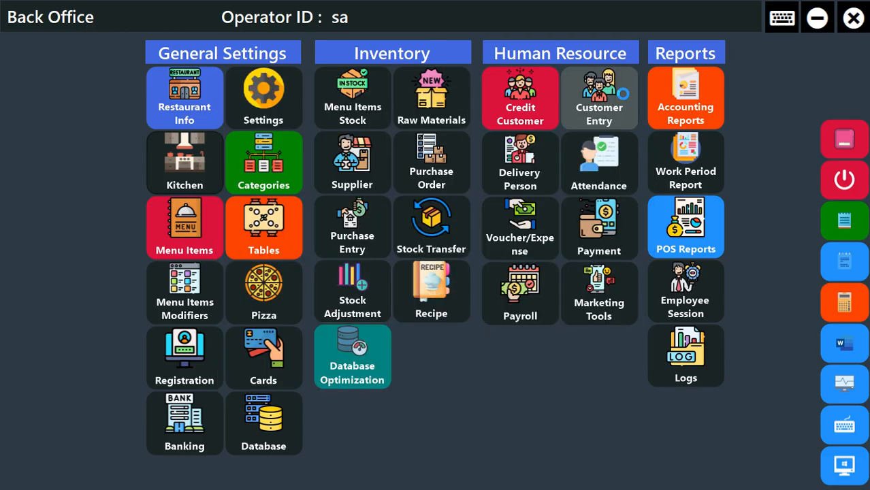
- Open the item categories, select DRINKS and change its kitchen/section to Cold Drinks
left_click(261, 170)
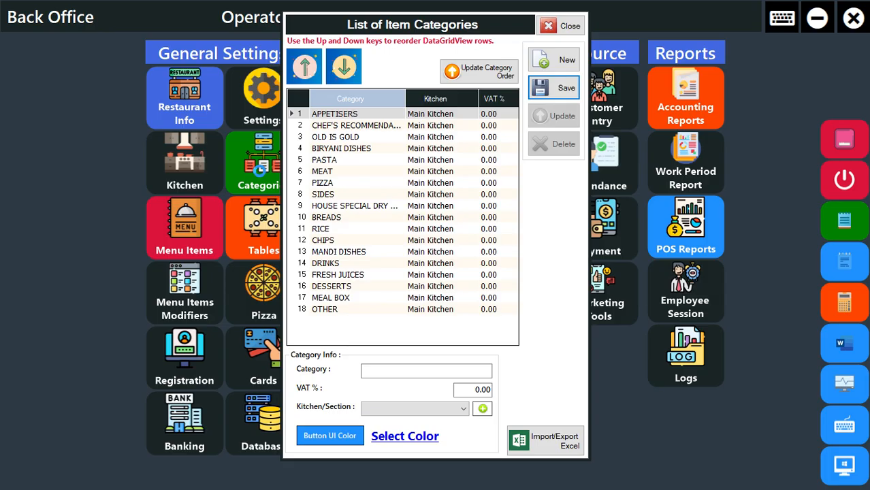
left_click(403, 371)
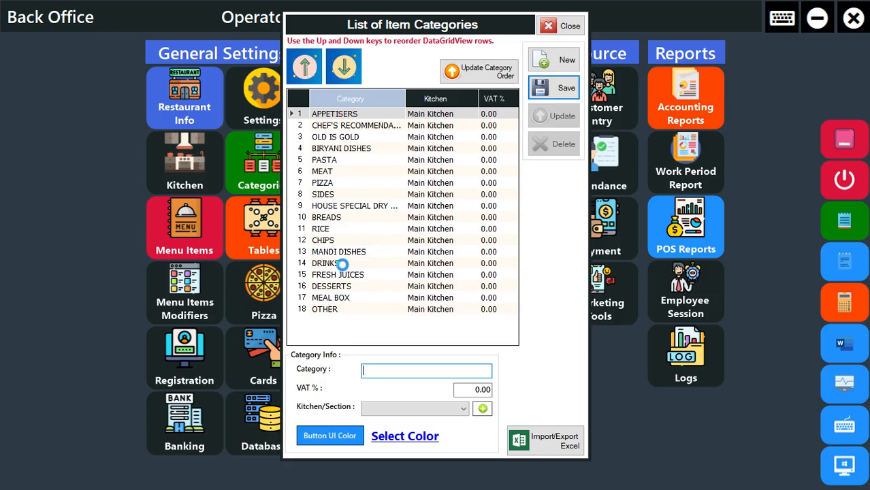
left_click(336, 263)
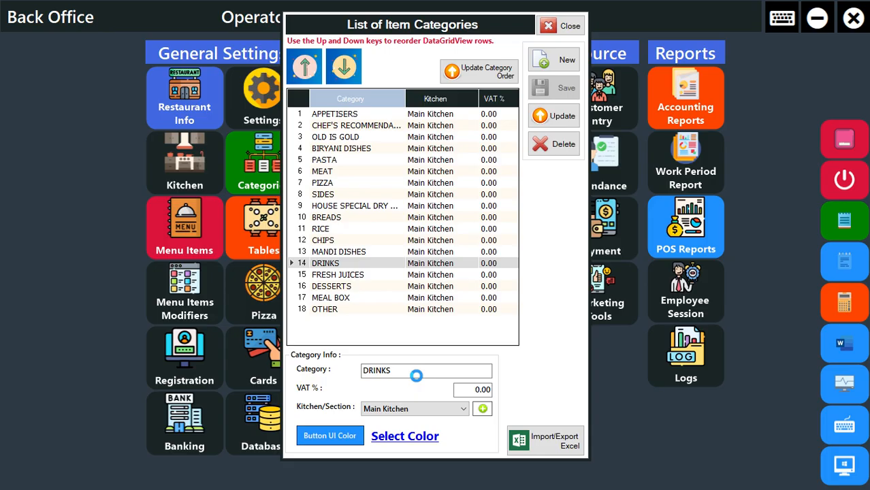
left_click(440, 409)
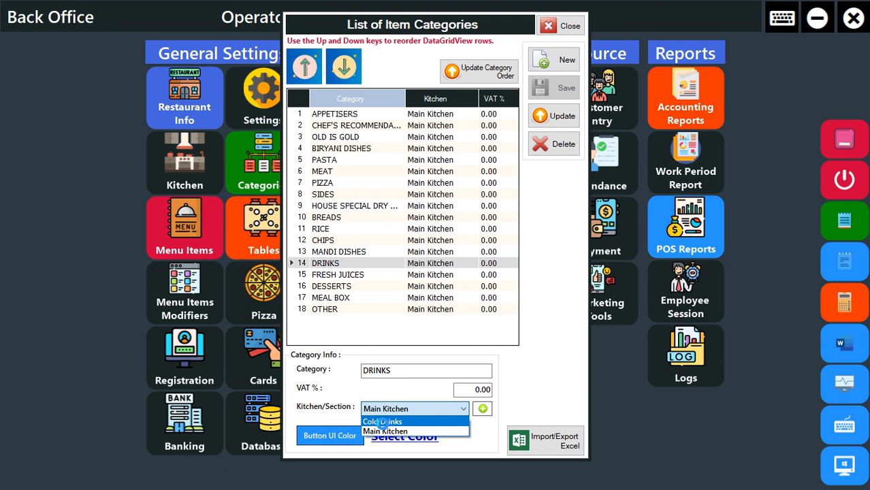
left_click(381, 422)
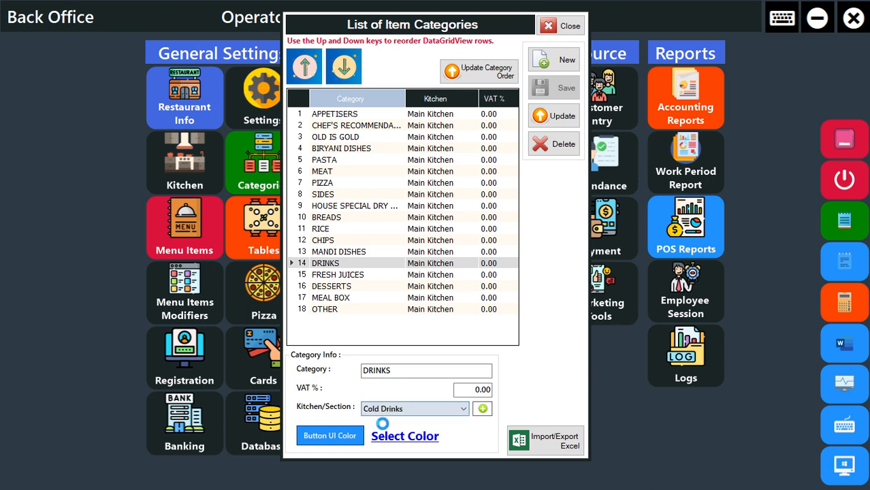
- Switch the DRINKS category's kitchen/section back to Main Kitchen and close the category list
left_click(464, 389)
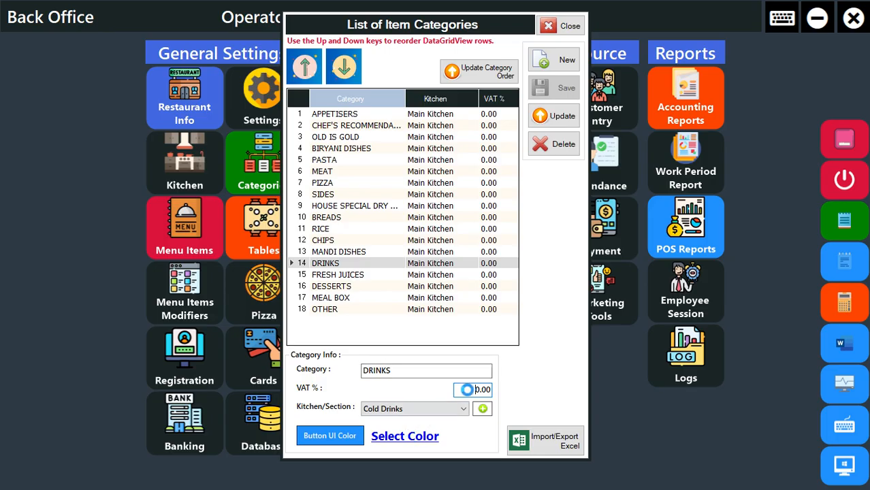
left_click(455, 408)
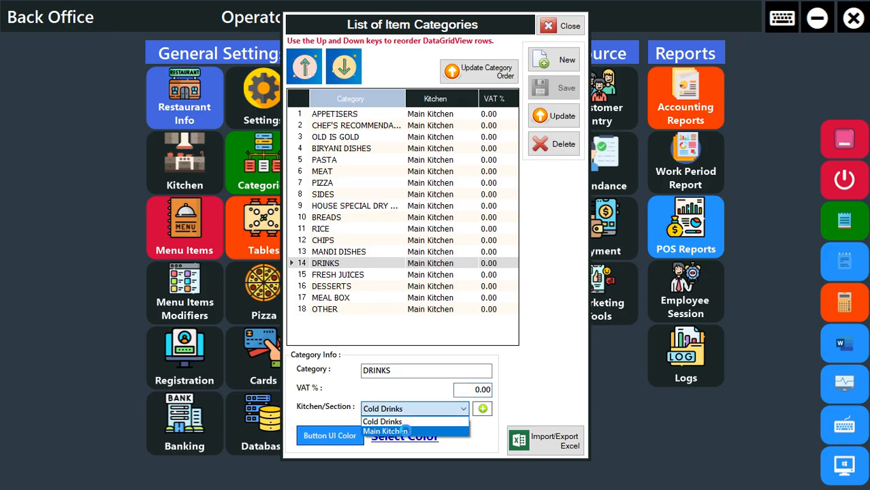
left_click(405, 432)
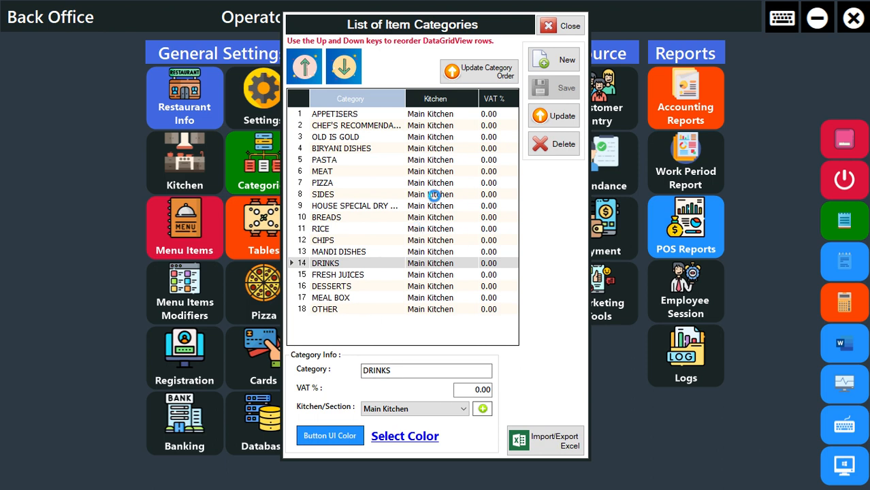
left_click(558, 114)
left_click(558, 60)
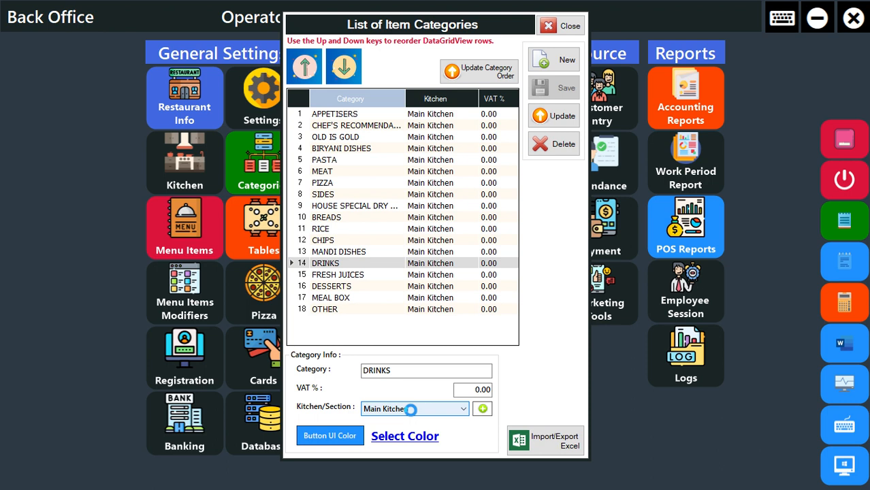
left_click(410, 409)
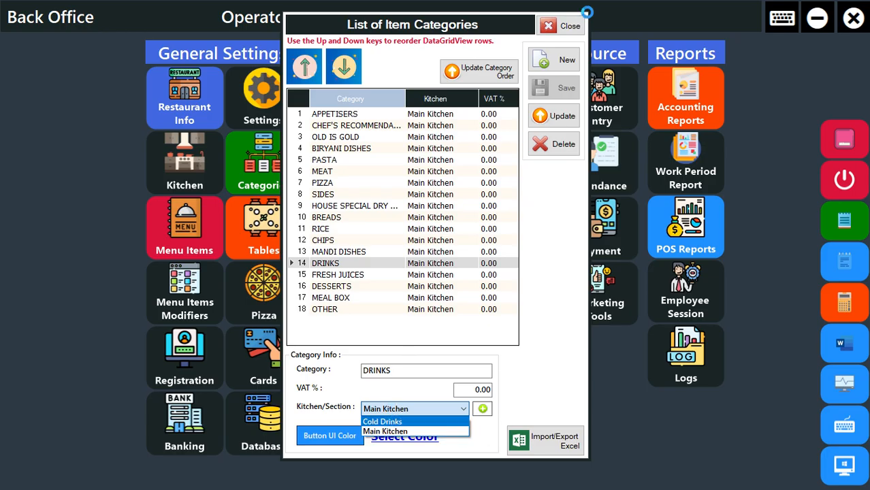
left_click(555, 60)
left_click(564, 27)
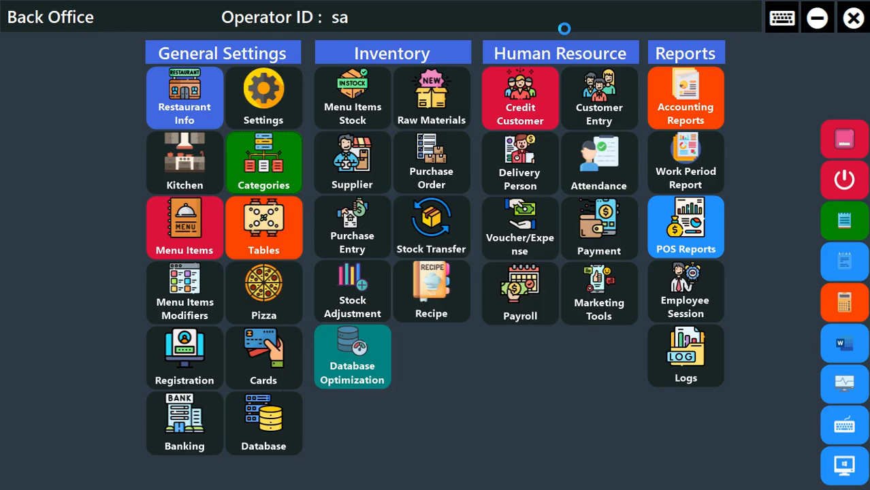
- Open the menu items entry form and look through the whole list of items with their categories and rates
left_click(211, 219)
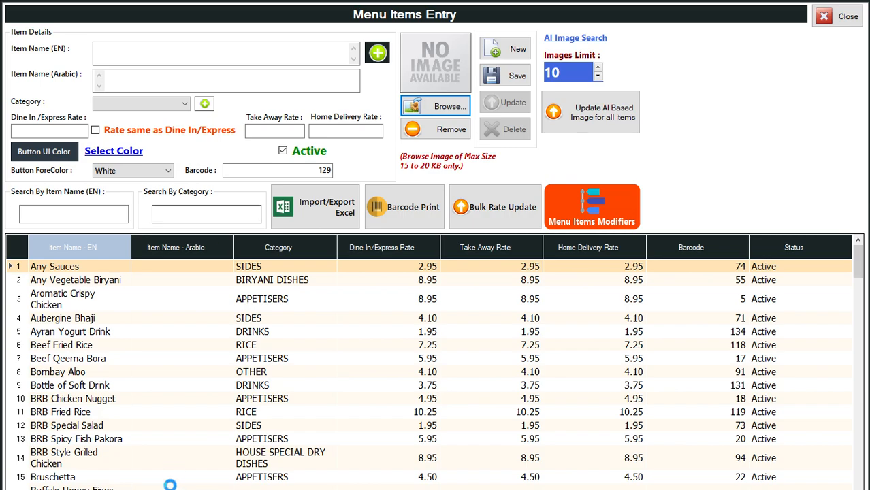
scroll(172, 389, "down", 9)
scroll(172, 389, "down", 3)
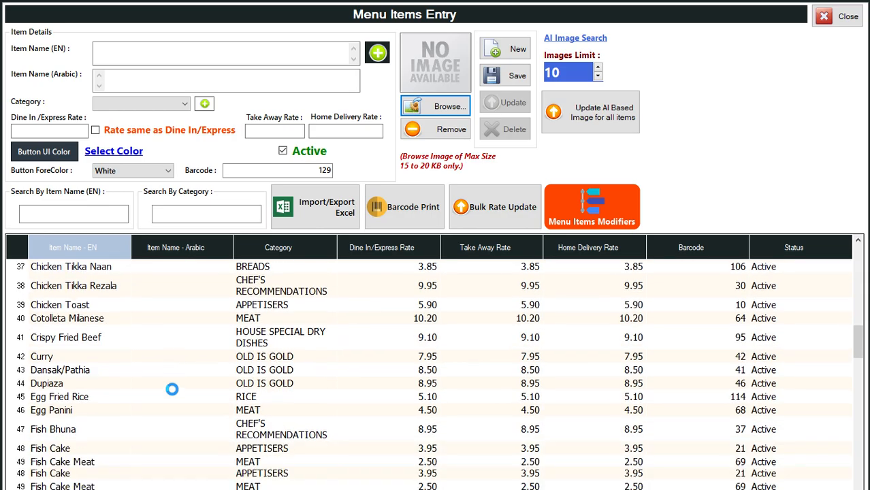
scroll(172, 389, "down", 18)
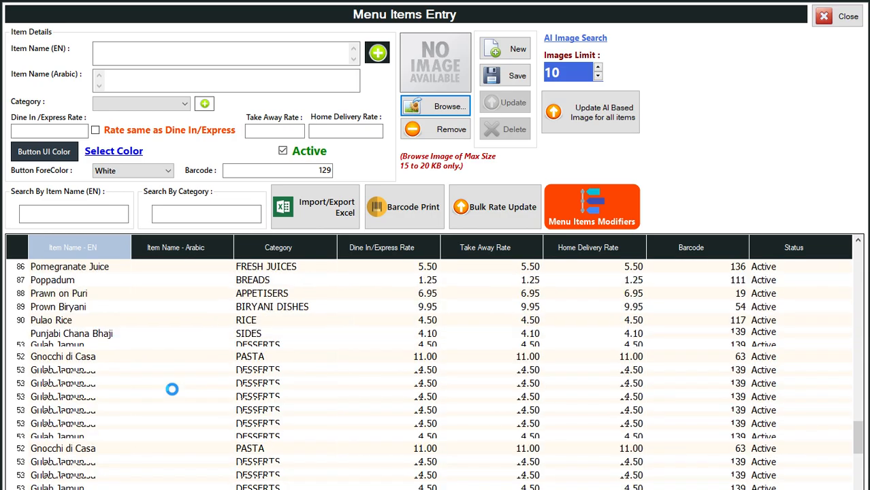
scroll(172, 389, "down", 7)
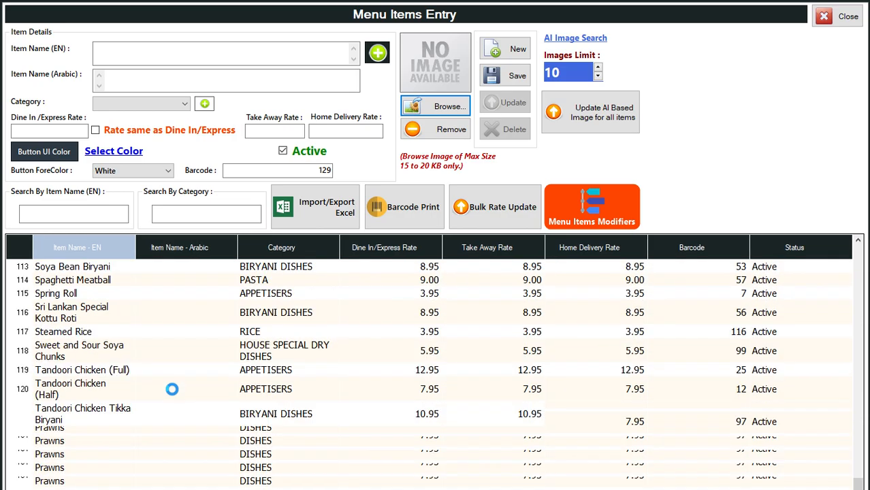
scroll(172, 389, "up", 20)
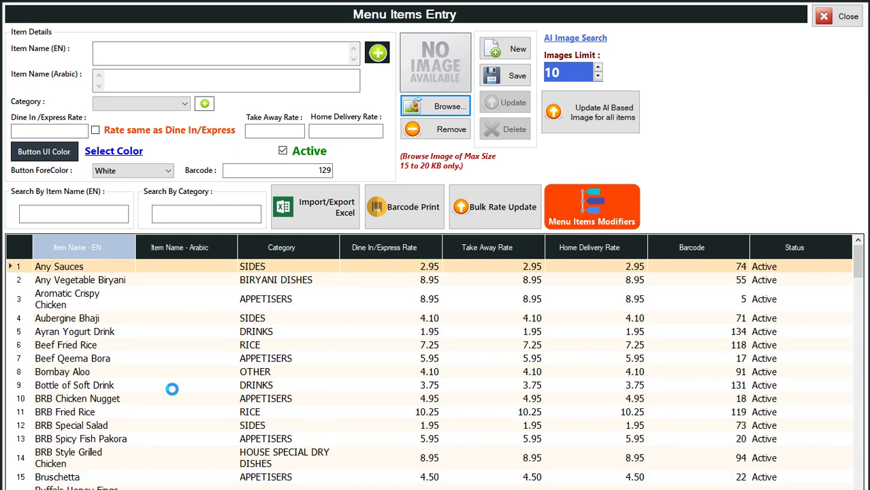
- Search the menu items by English name for 7up, and clear the search
left_click(99, 212)
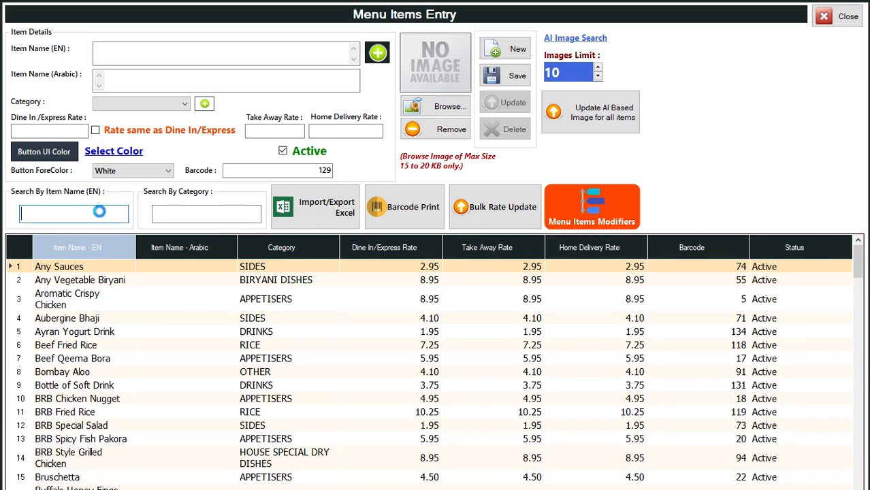
type("7up")
key("BackSpace")
key("BackSpace")
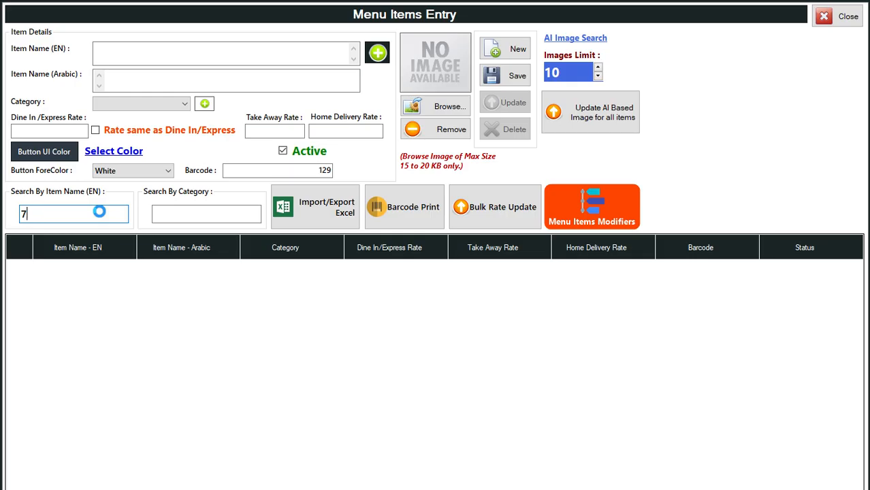
key("BackSpace")
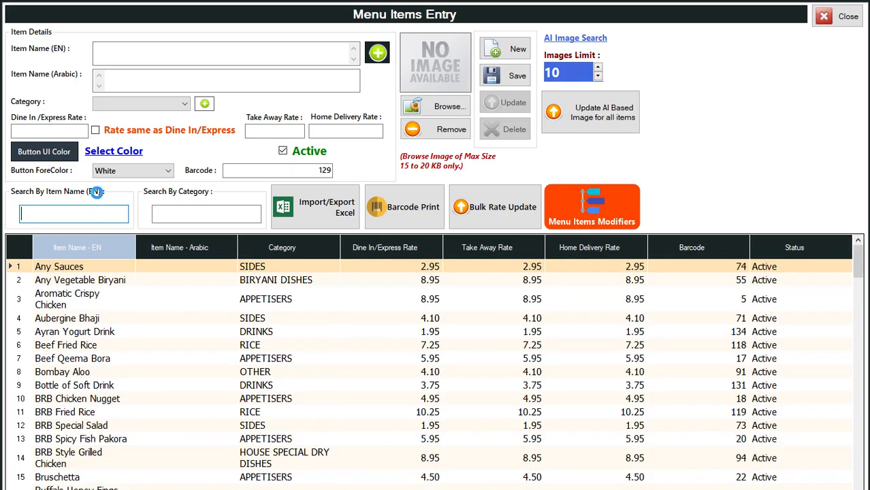
left_click(184, 59)
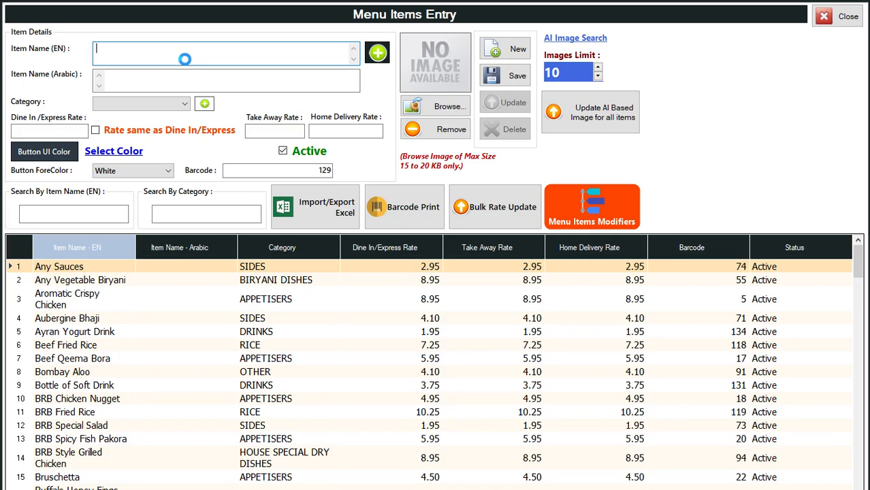
type("7Up")
left_click(143, 106)
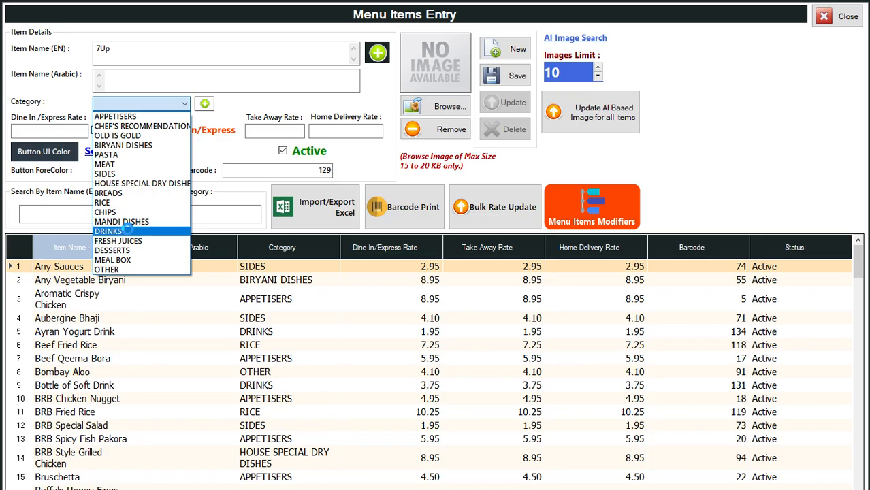
left_click(127, 230)
left_click(66, 130)
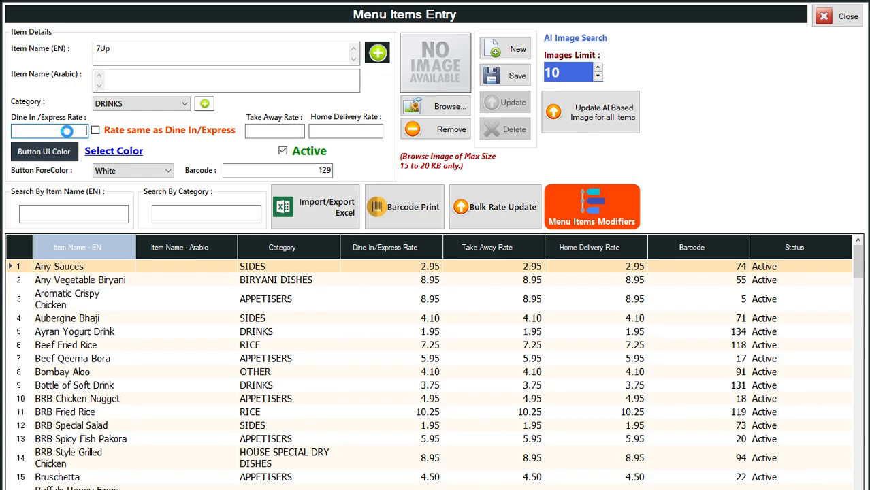
type("0")
left_click(95, 130)
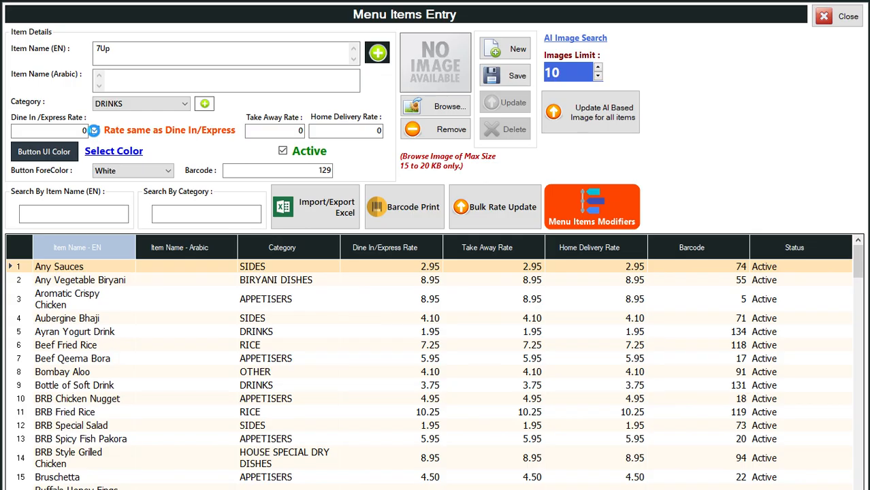
left_click(504, 49)
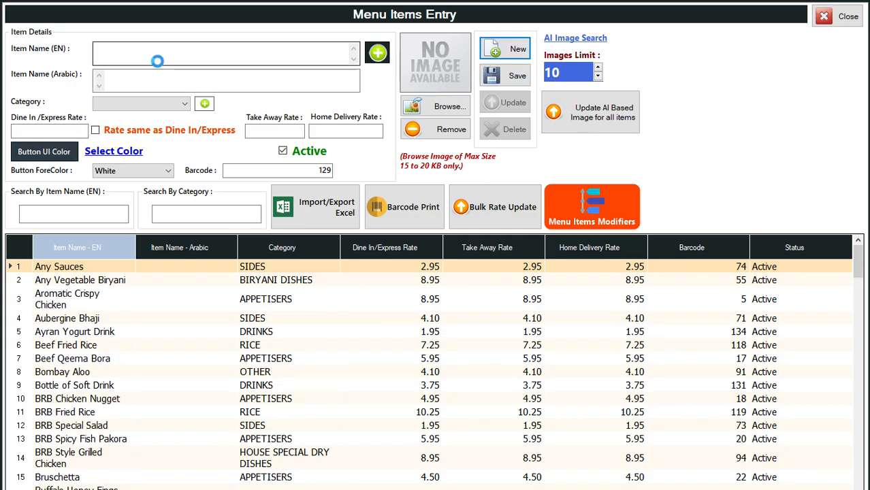
- Enter 7Up 1.5 ltr as the English name of a new menu item
type("7")
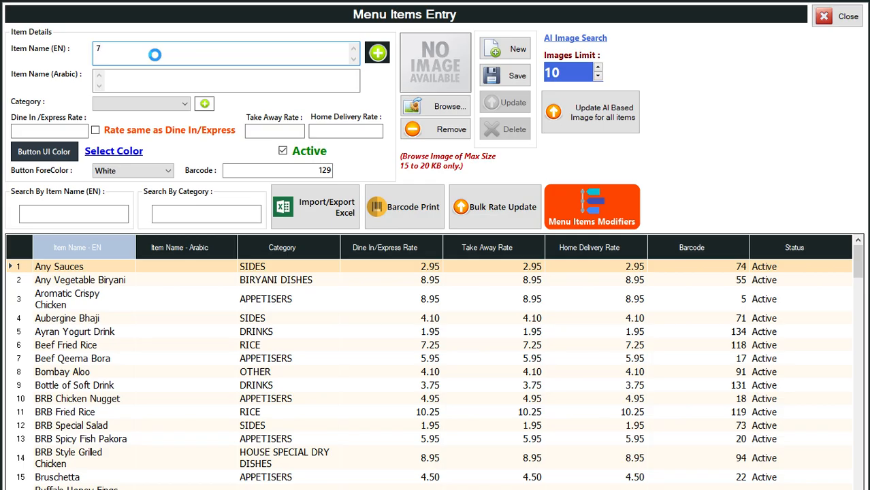
type("up")
key("BackSpace")
key("BackSpace")
type("Up ")
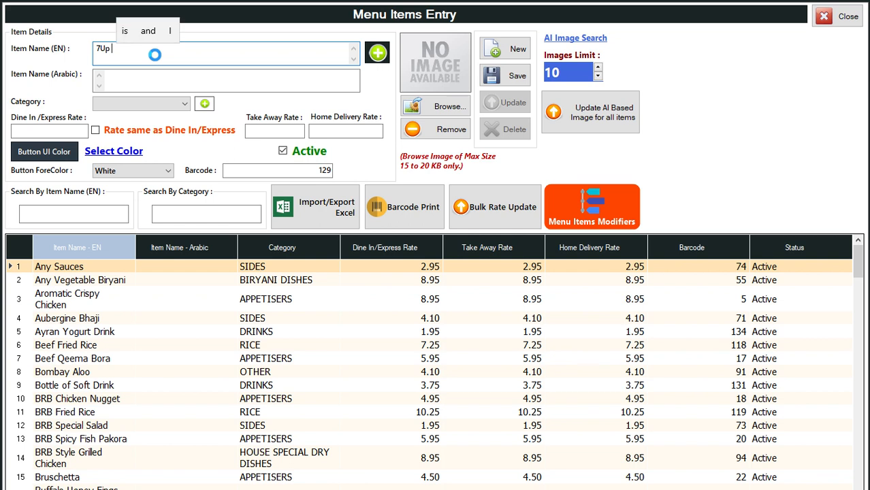
type("1.5")
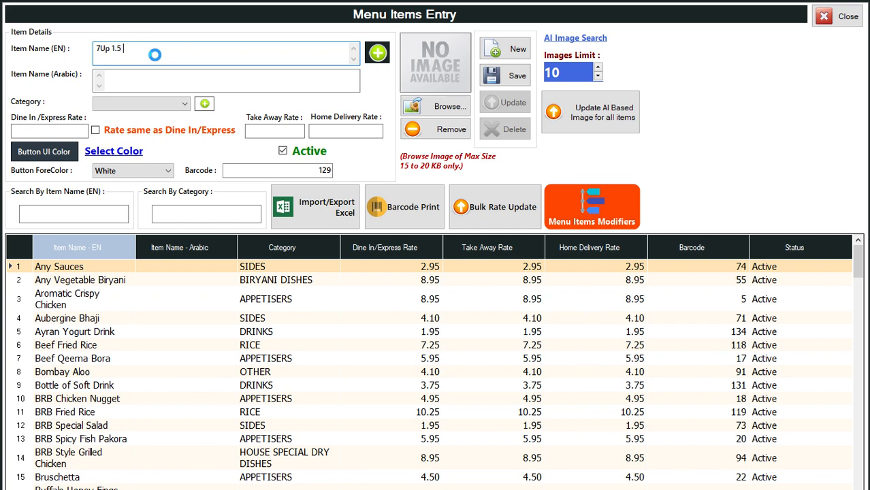
type(" ltr")
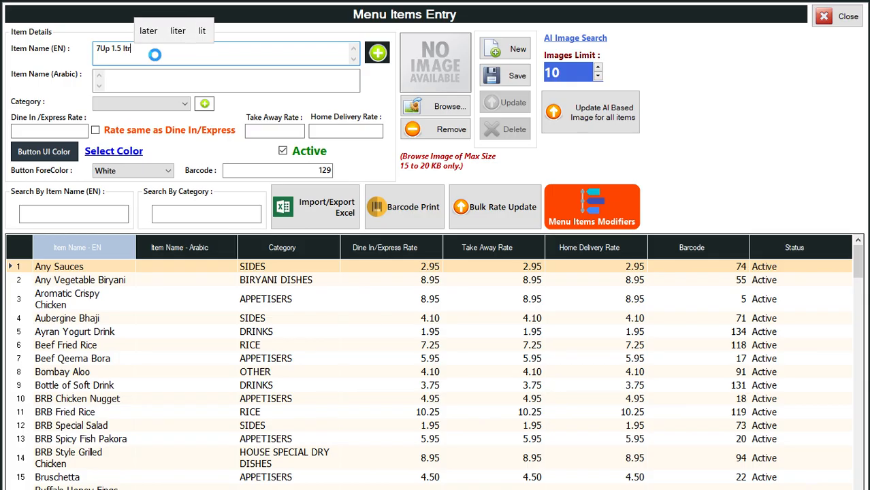
- Assign the new item to the DRINKS category and set a rate of 200 for dine-in, take-away and home delivery
left_click(152, 103)
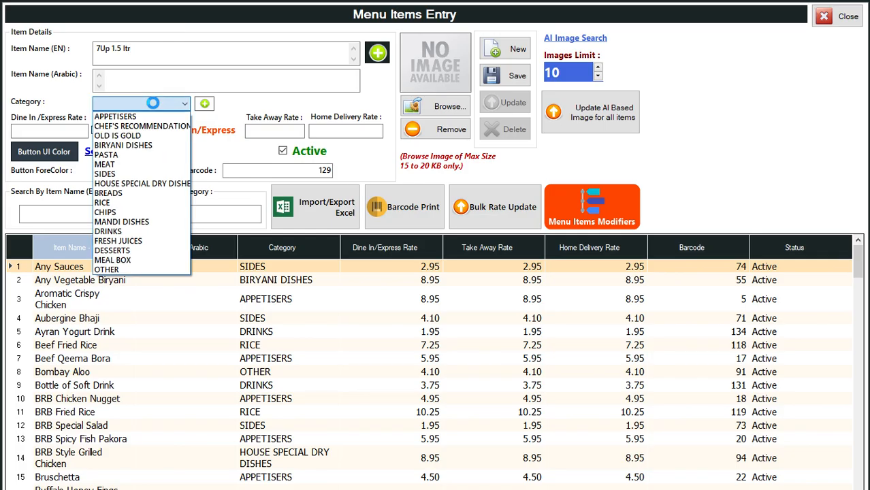
left_click(117, 231)
left_click(77, 129)
type("2")
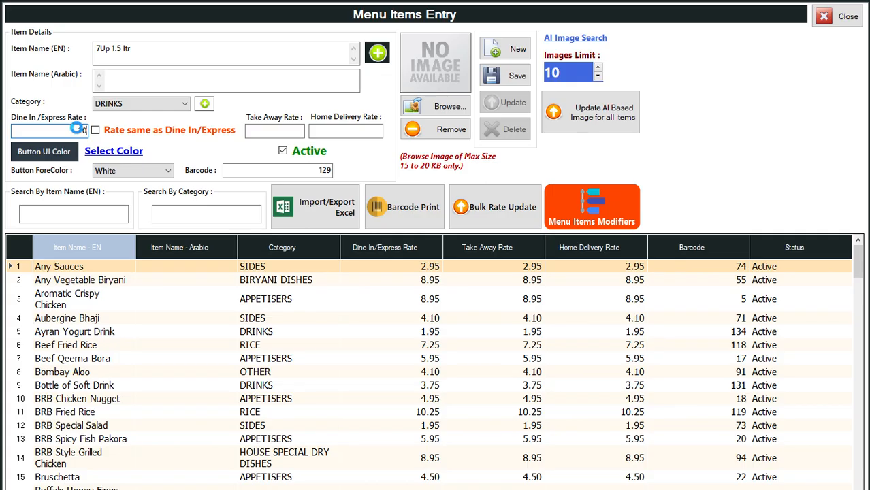
type("00")
left_click(95, 129)
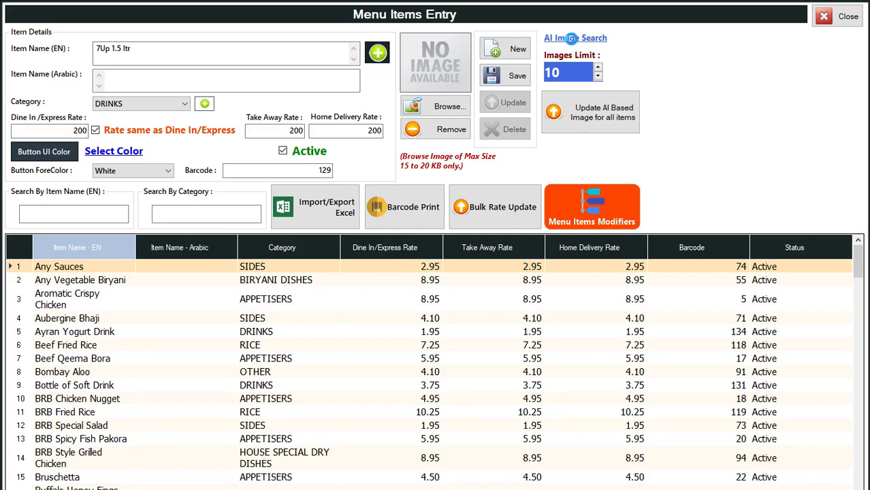
- Try an AI image search for the 7Up 1.5 ltr item, and close the searched images window
left_click(571, 39)
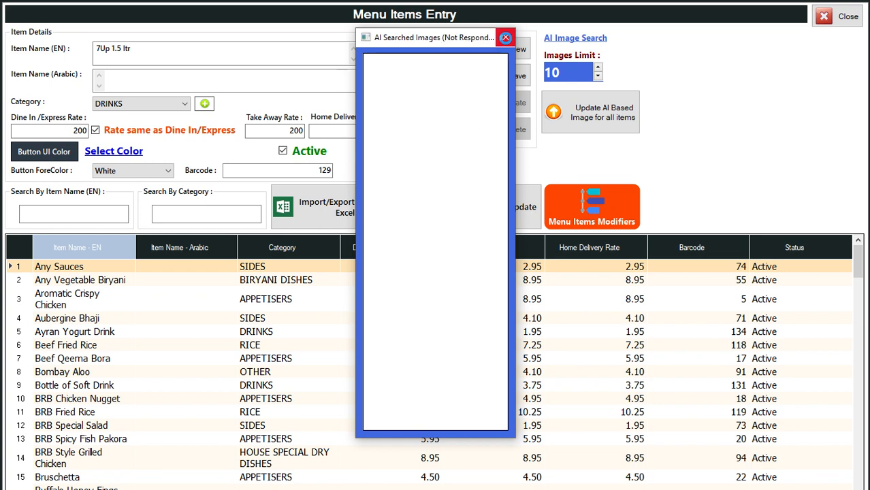
left_click(505, 37)
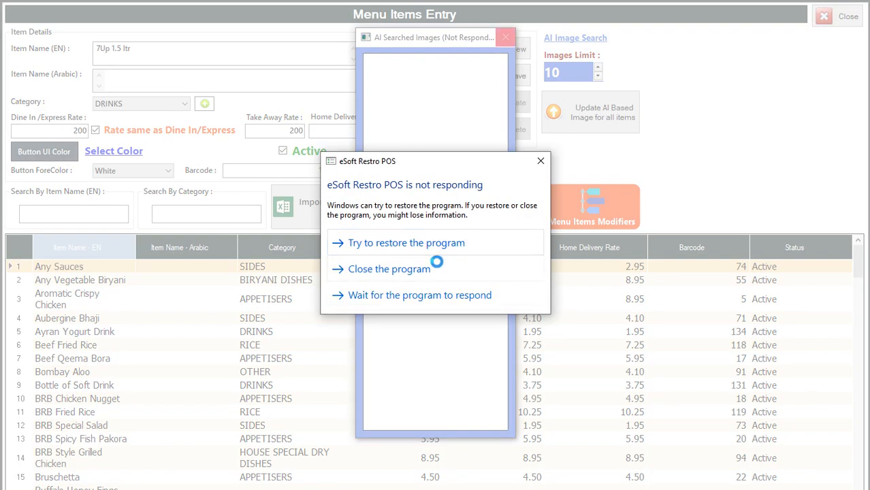
left_click(442, 293)
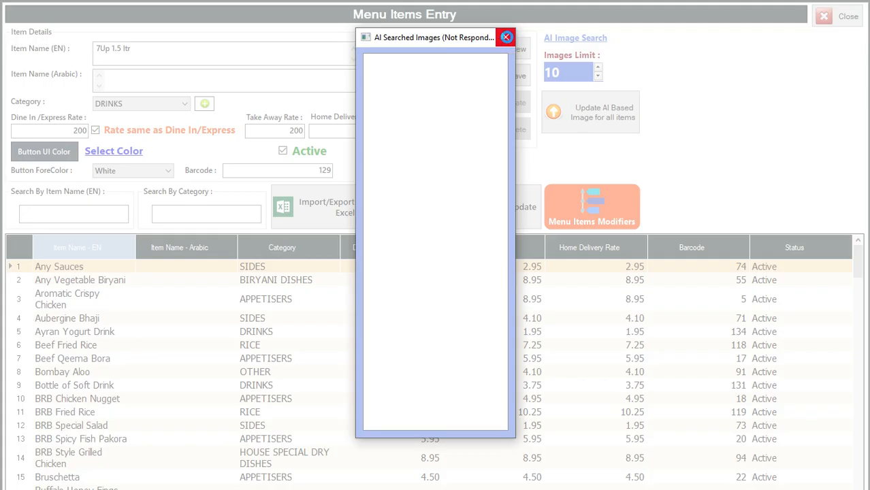
left_click(506, 37)
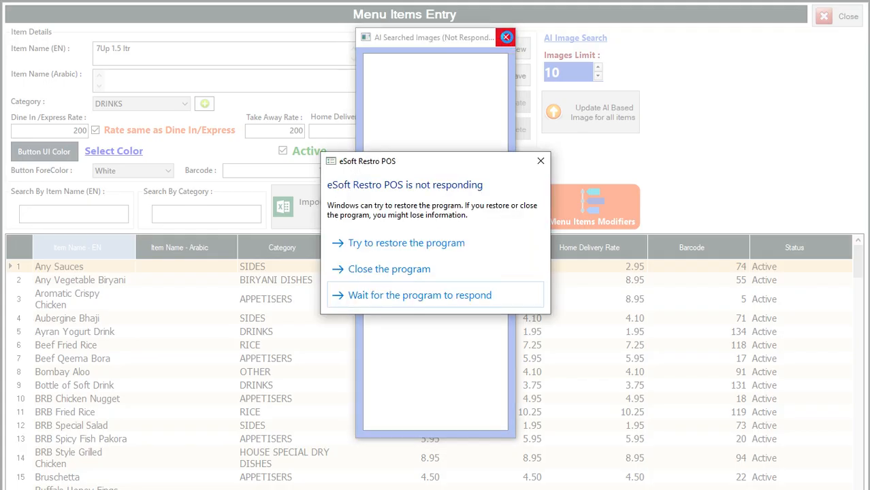
left_click(428, 242)
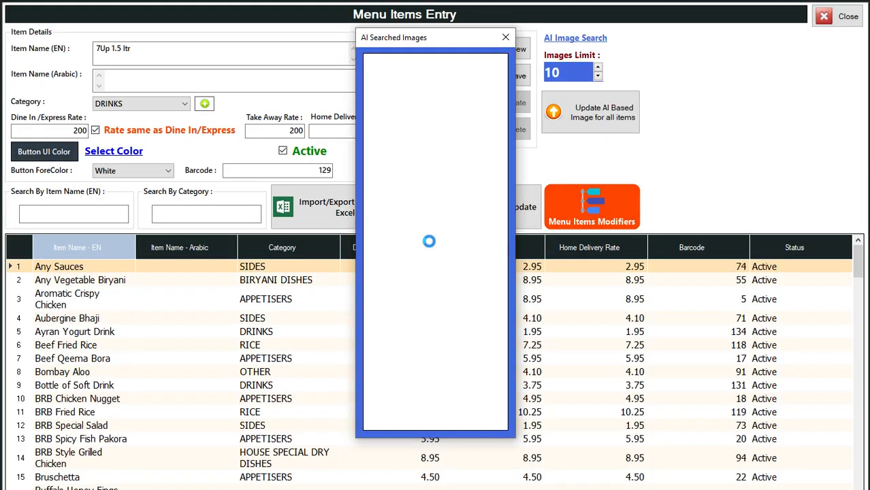
left_click(504, 36)
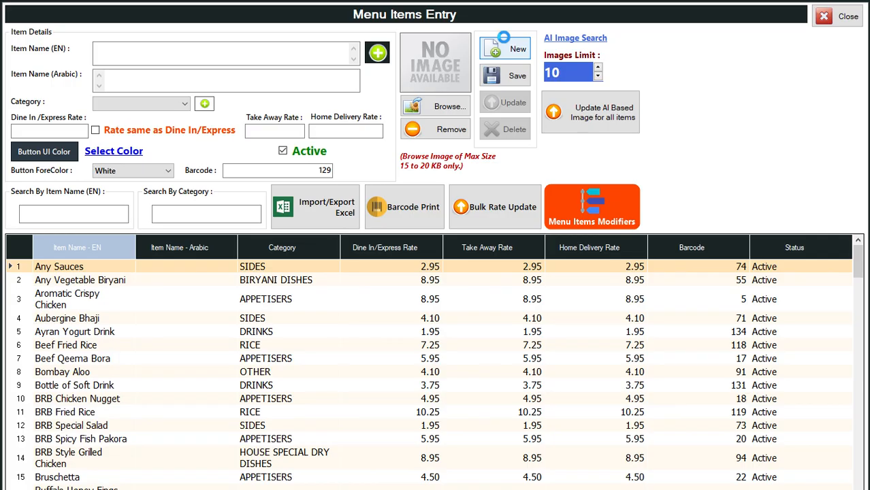
- Start the menu item again with 7Up 1.5 ltr as its English name
left_click(181, 64)
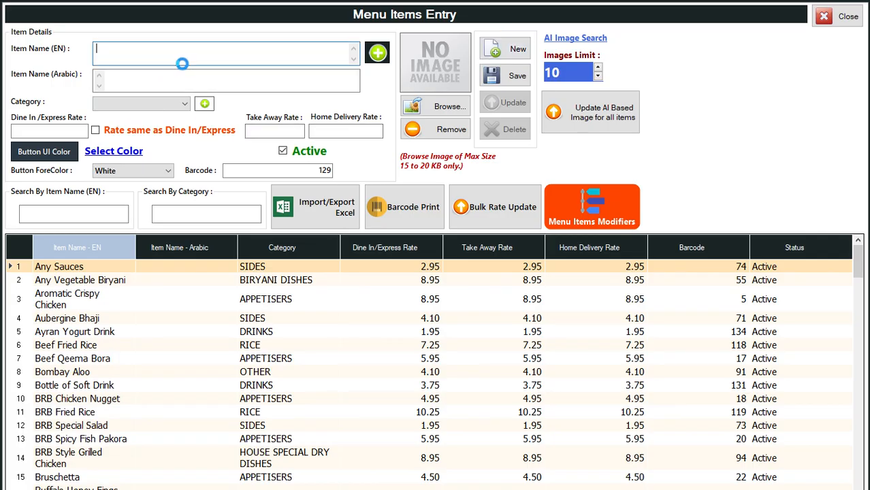
type("7Up")
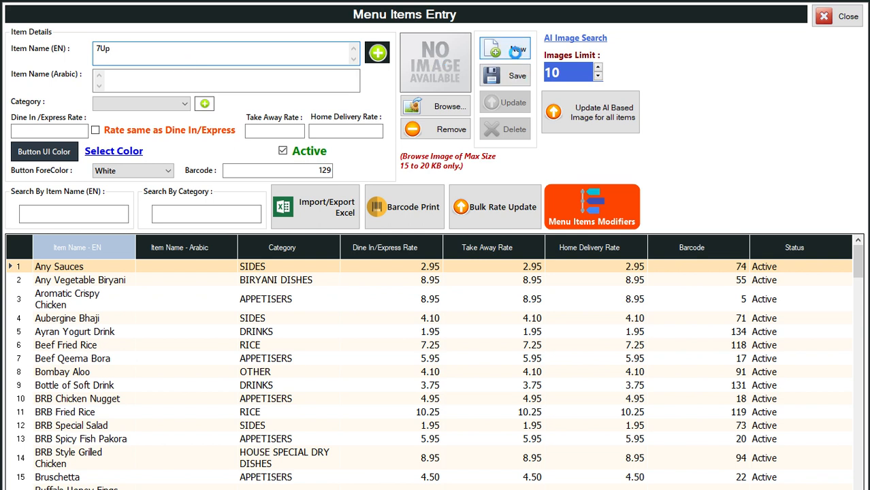
type(" 1.5 ltr")
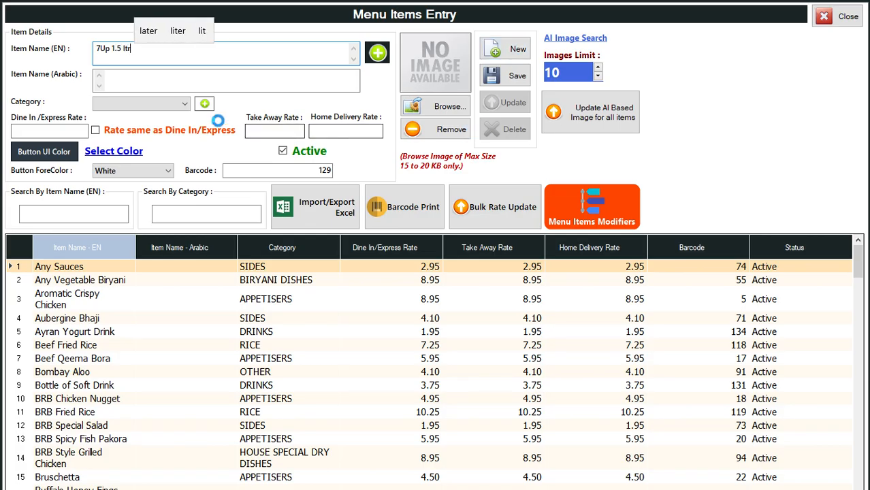
- Set the 7Up item's category to DRINKS and its dine-in rate to 200, applying the same rate to take-away and home delivery
left_click(149, 104)
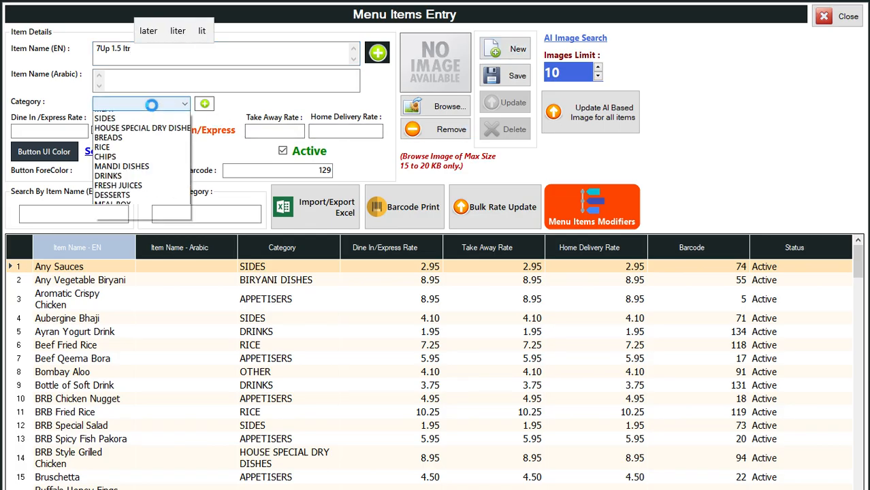
left_click(126, 232)
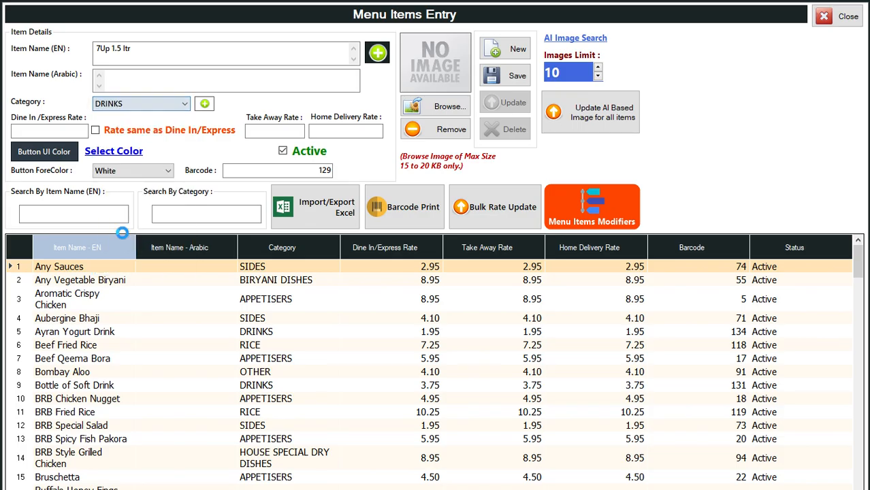
left_click(63, 131)
type("200")
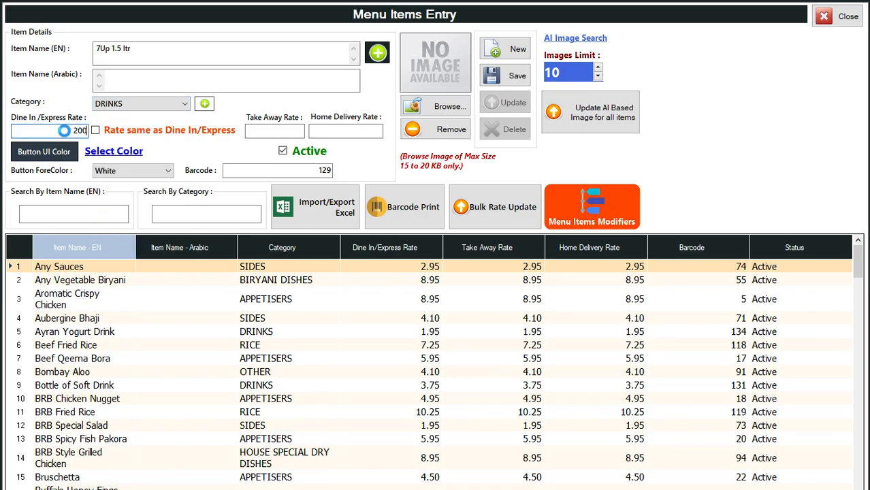
left_click(96, 130)
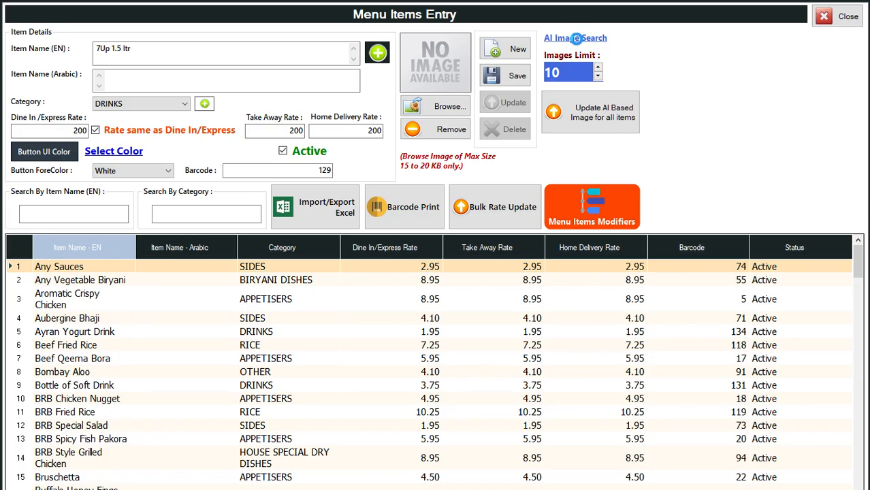
- Save the 7Up 1.5 ltr item with the barcode set to 10005
left_click(511, 75)
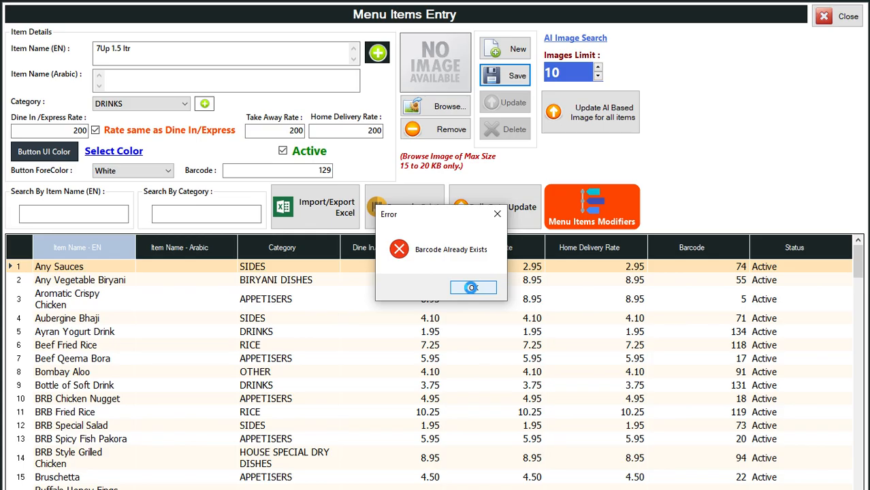
left_click(471, 287)
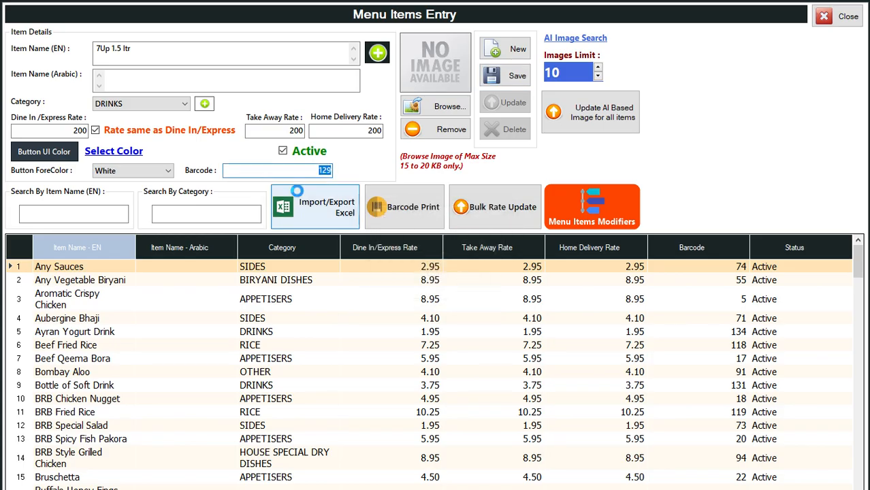
type("1000")
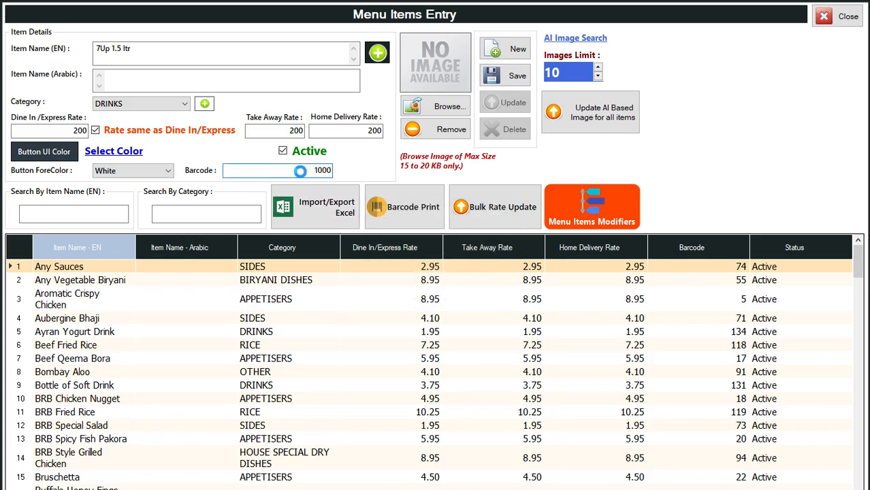
type("5")
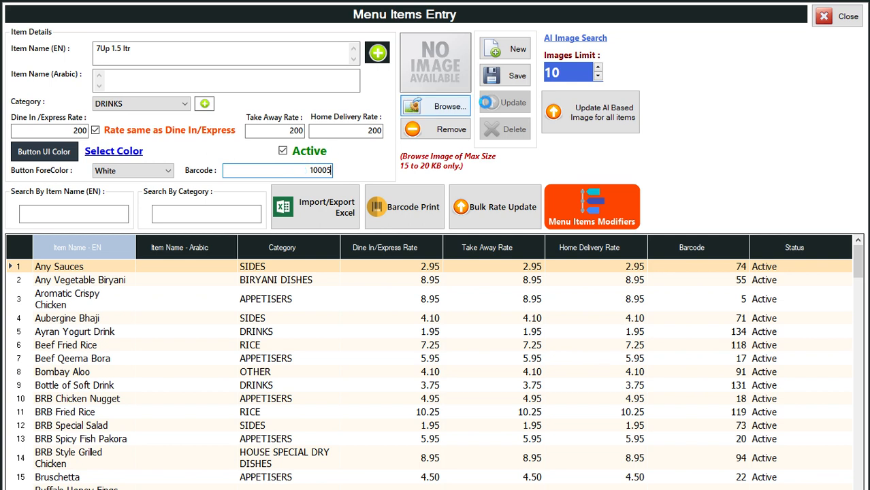
left_click(507, 75)
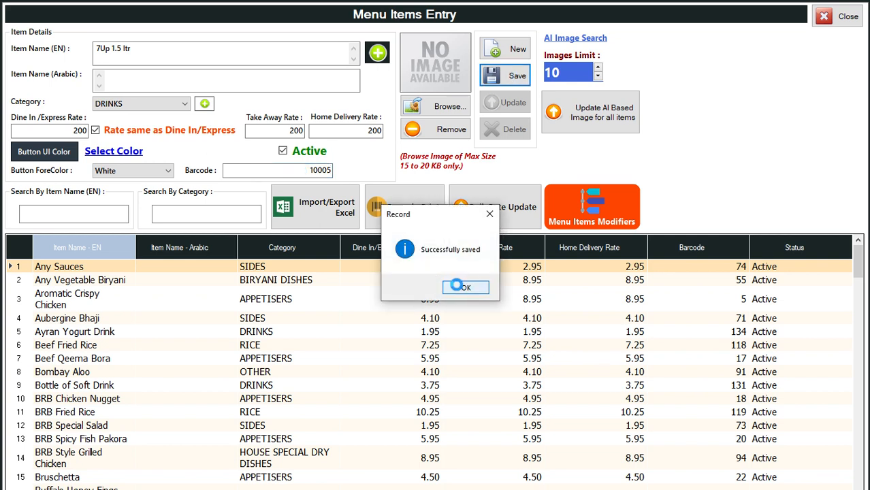
left_click(460, 286)
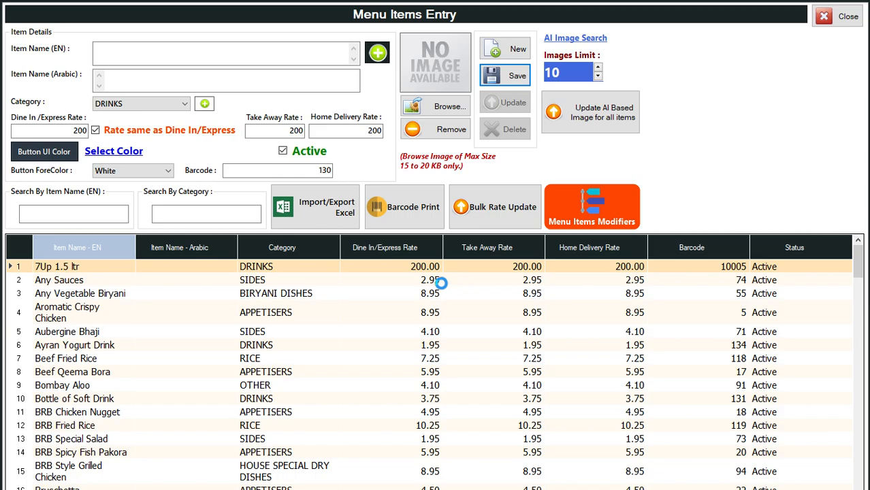
- Look at the empty Menu Items Modifiers form, and close it together with the menu item entry
left_click(576, 202)
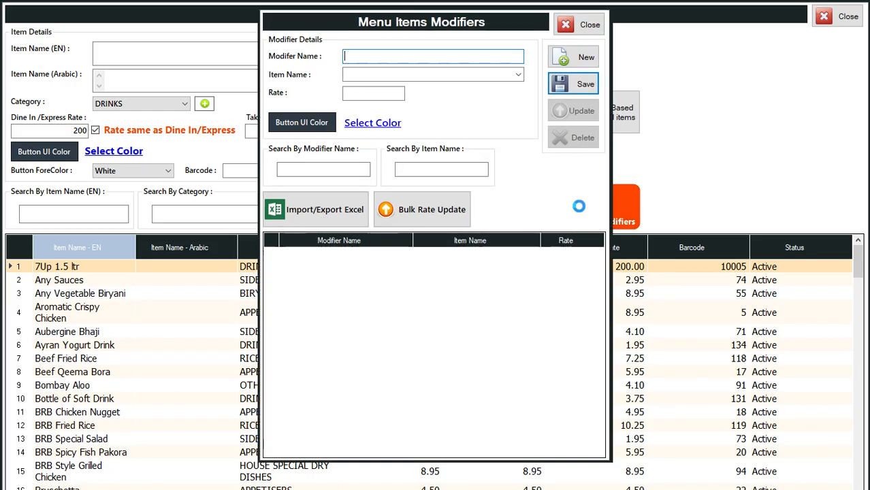
left_click(583, 25)
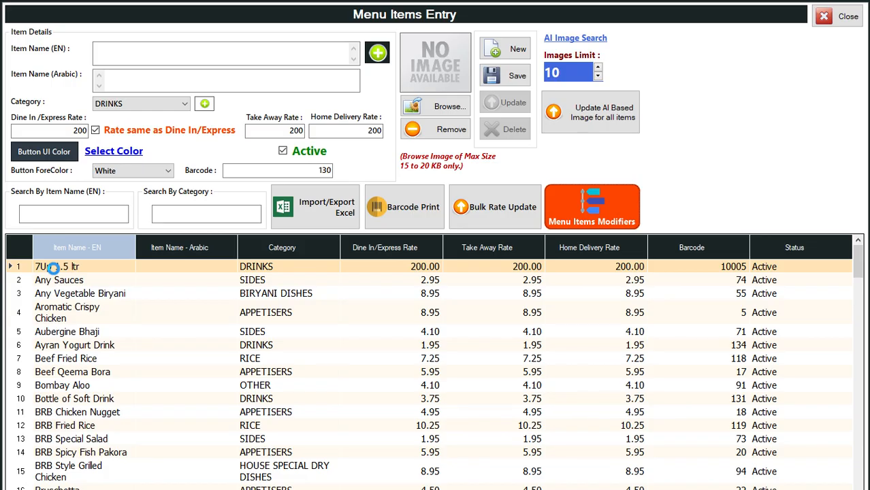
left_click(839, 17)
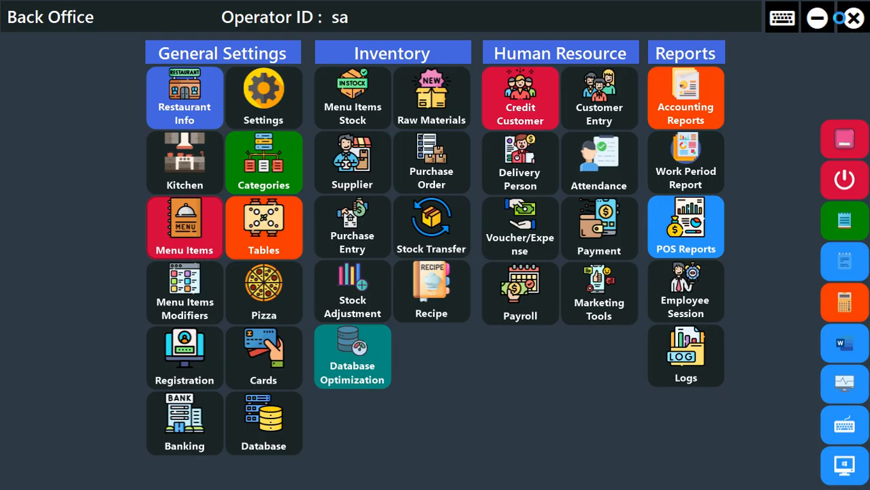
- Log out of the back office and sign in again with the operator PIN to open the front office POS
left_click(844, 179)
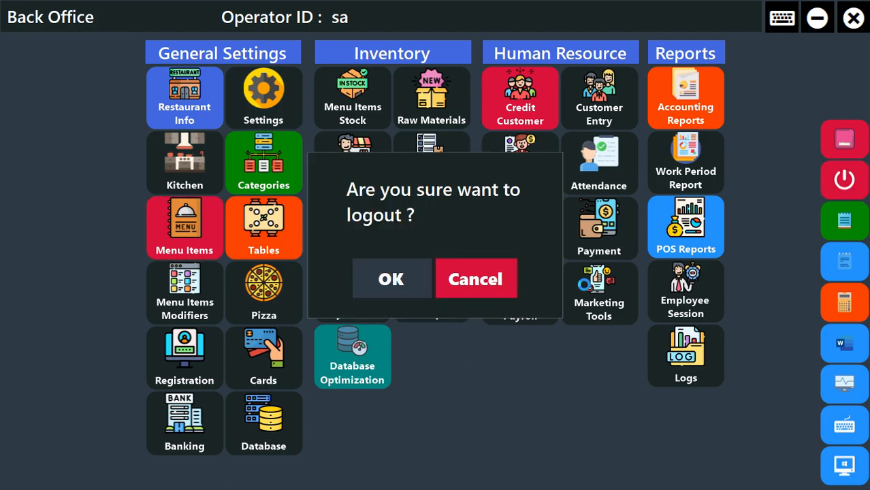
left_click(415, 290)
left_click(362, 177)
left_click(415, 191)
left_click(509, 197)
left_click(342, 241)
left_click(544, 247)
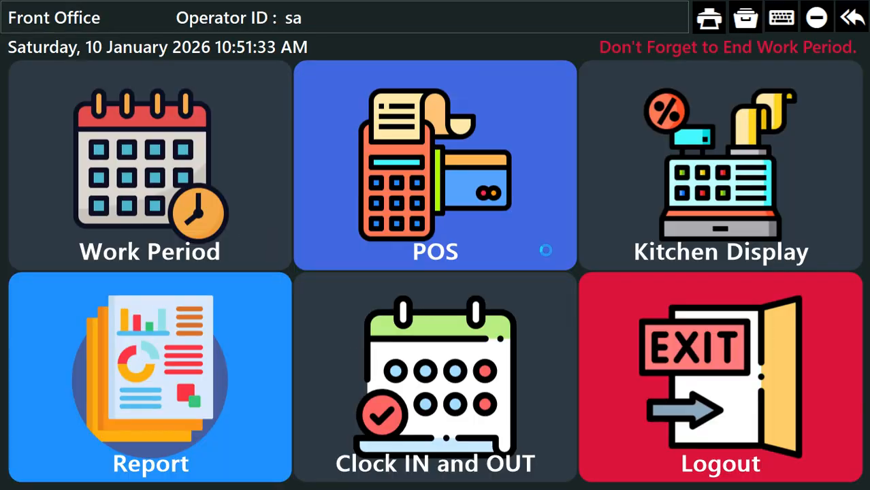
left_click(408, 150)
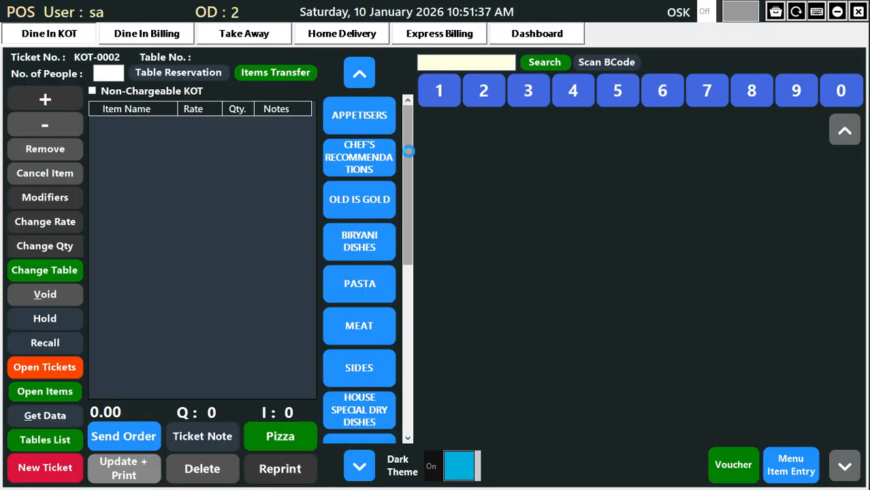
- Add one 7Up 1.5 ltr from the DRINKS category to the dine-in KOT ticket
left_click_drag(412, 202, 403, 321)
left_click(376, 329)
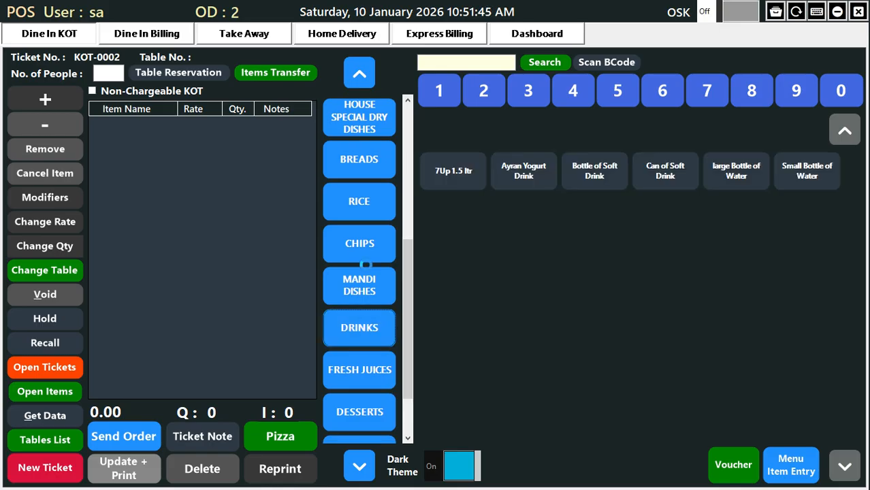
left_click(454, 170)
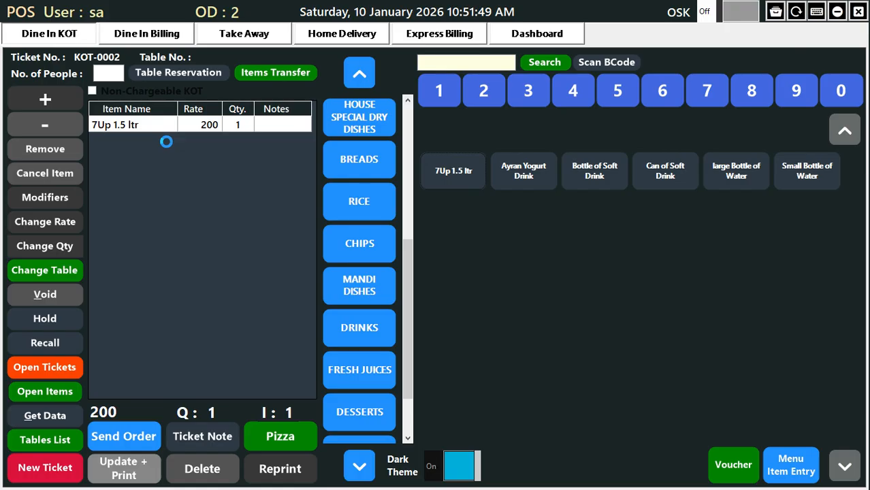
- Leave the POS, log out, and sign in with the operator PIN to reopen the back office's menu item entry
left_click(858, 11)
left_click(652, 403)
left_click(390, 272)
left_click(373, 182)
left_click(408, 190)
left_click(500, 196)
left_click(359, 242)
left_click(360, 247)
left_click(183, 230)
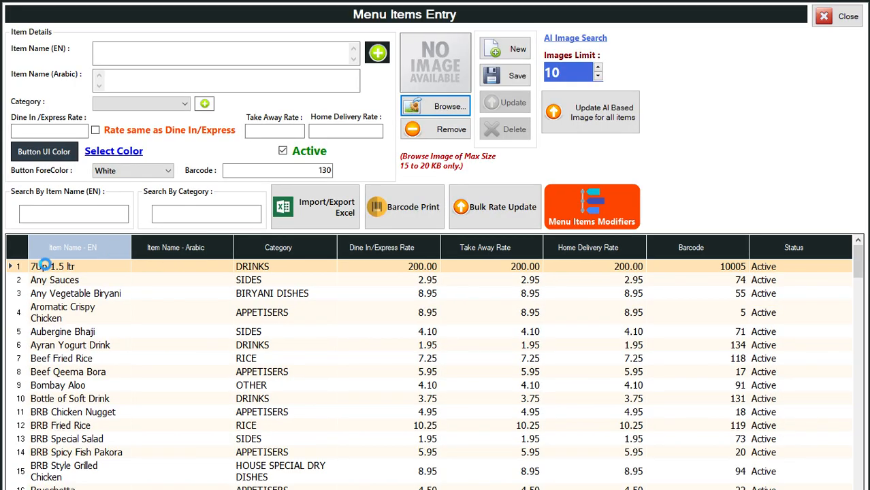
- Shorten the English name of the 7Up 1.5 ltr menu item to 7Up
left_click(40, 268)
left_click(217, 52)
key("BackSpace")
key("BackSpace")
key("BackSpace")
key("BackSpace")
key("BackSpace")
key("BackSpace")
key("BackSpace")
key("BackSpace")
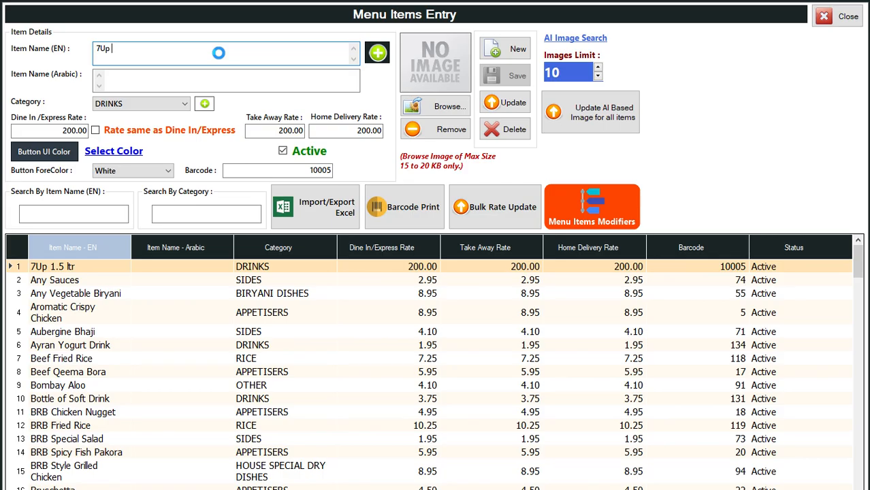
- Set the 7Up item's dine-in rate to 0, apply the same rate to take-away and home delivery, and update the item
key("Tab")
key("Tab")
key("Tab")
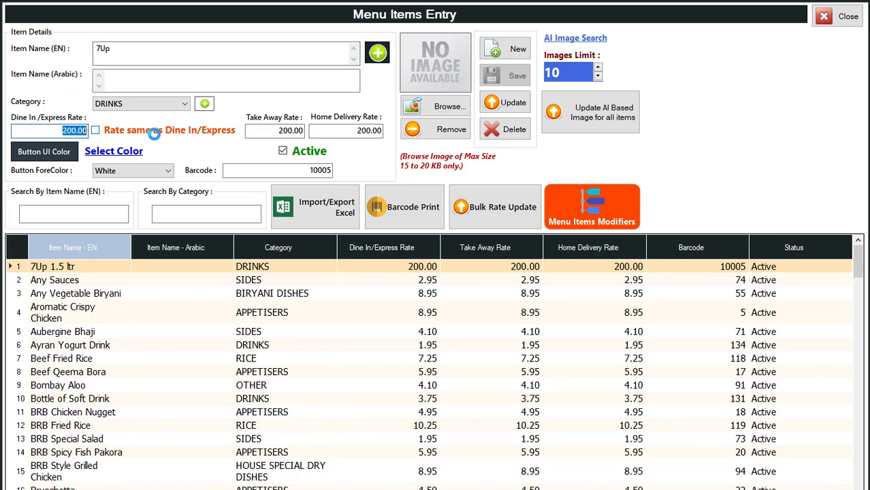
type("0")
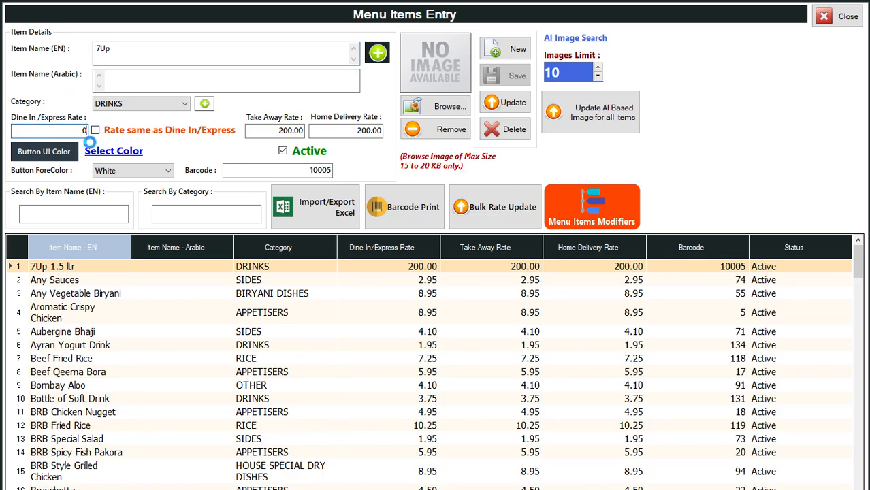
left_click(95, 129)
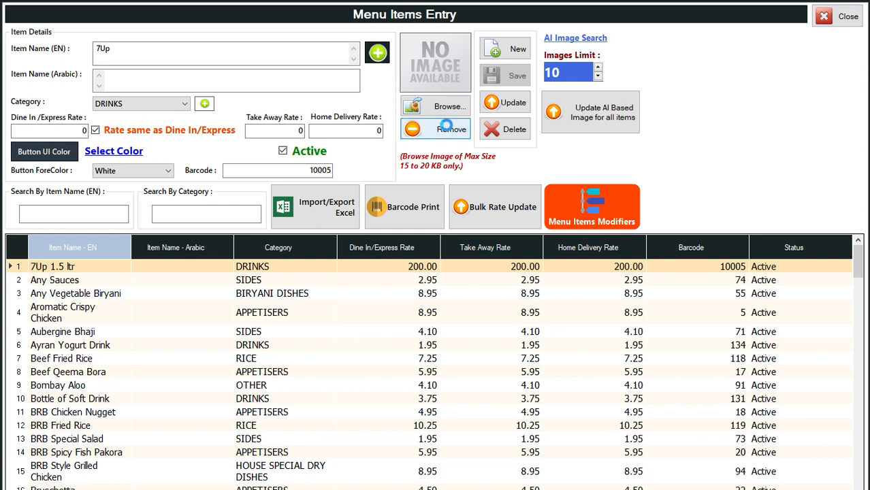
left_click(503, 102)
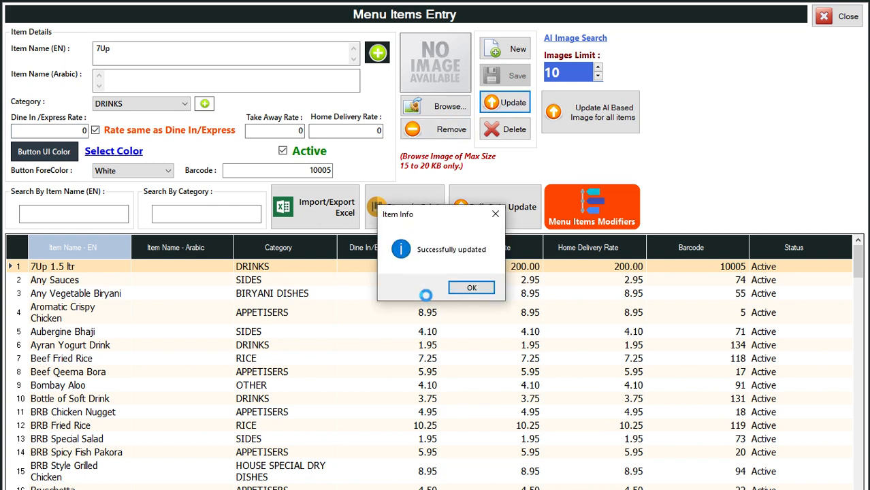
left_click(471, 286)
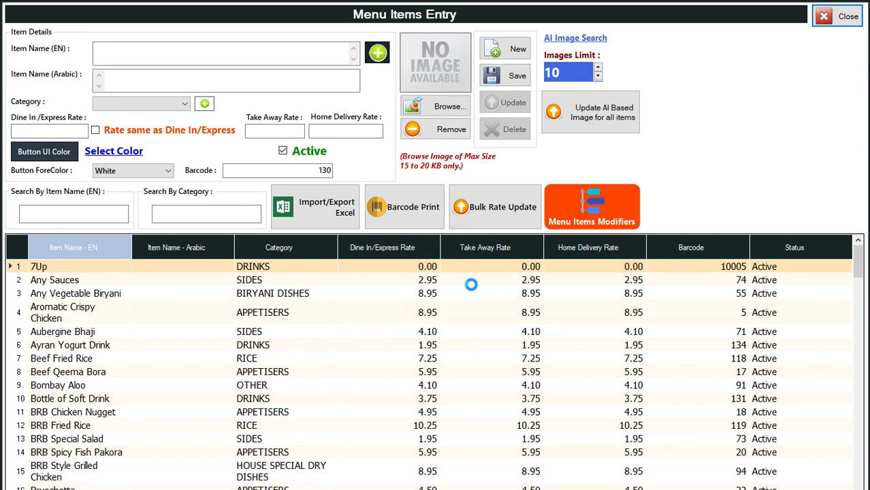
- Add and save a menu item modifier named 1.5 ltr for the 7Up item with a rate of 200
left_click(568, 211)
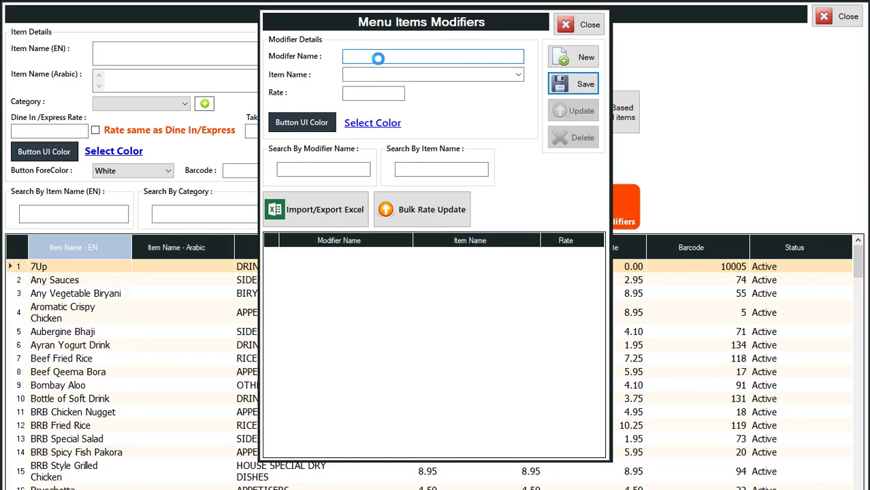
type("1.5 ltr")
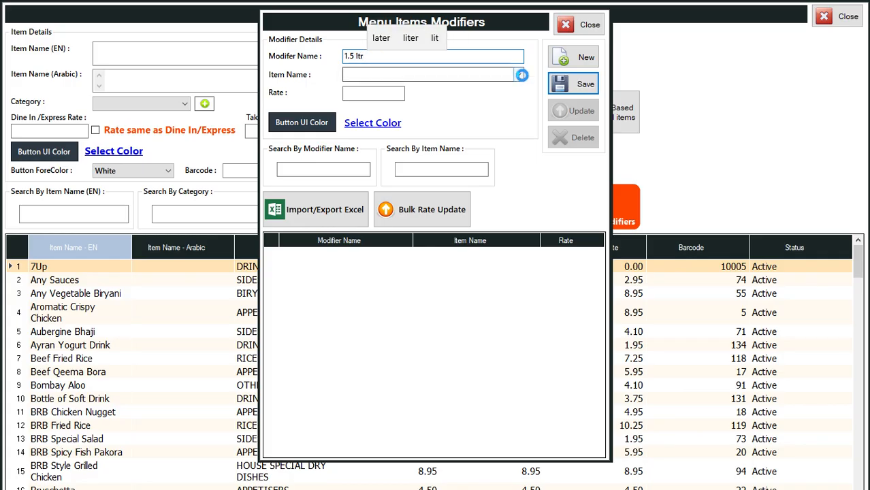
left_click(521, 74)
left_click(372, 87)
left_click(373, 92)
type("200")
left_click(573, 84)
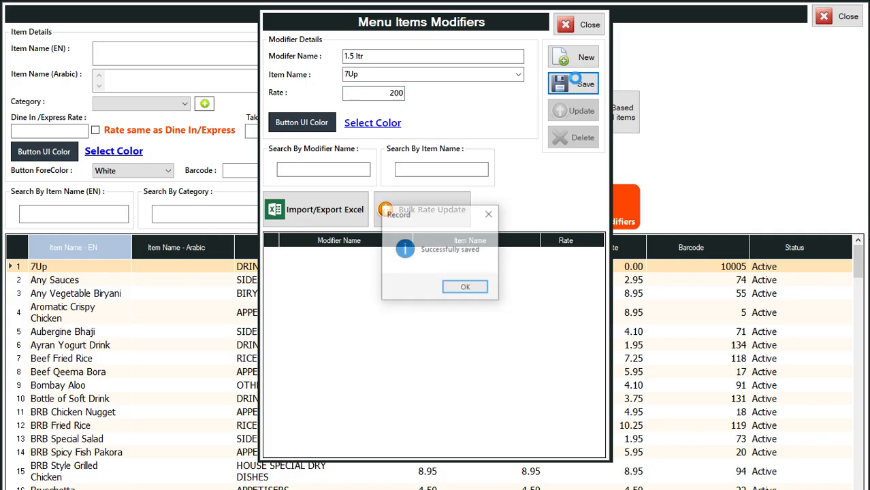
left_click(467, 289)
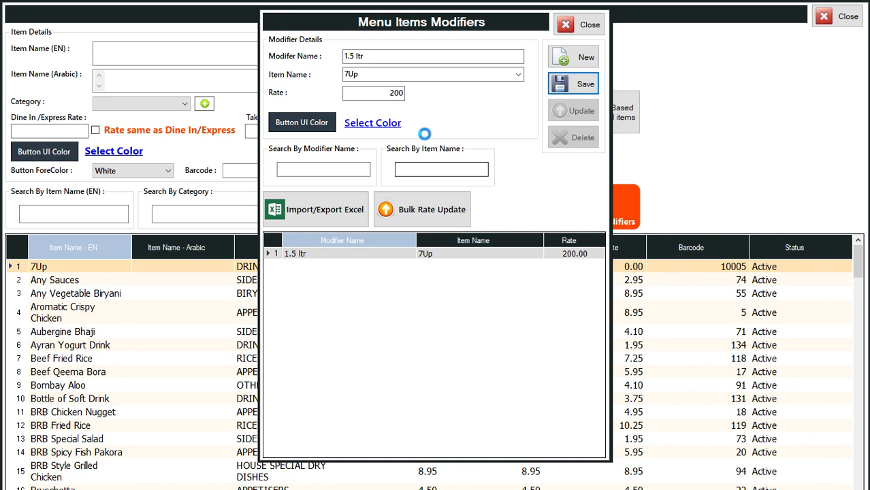
- Save a second 7Up modifier named 500 ml with a rate of 150
type("500 m")
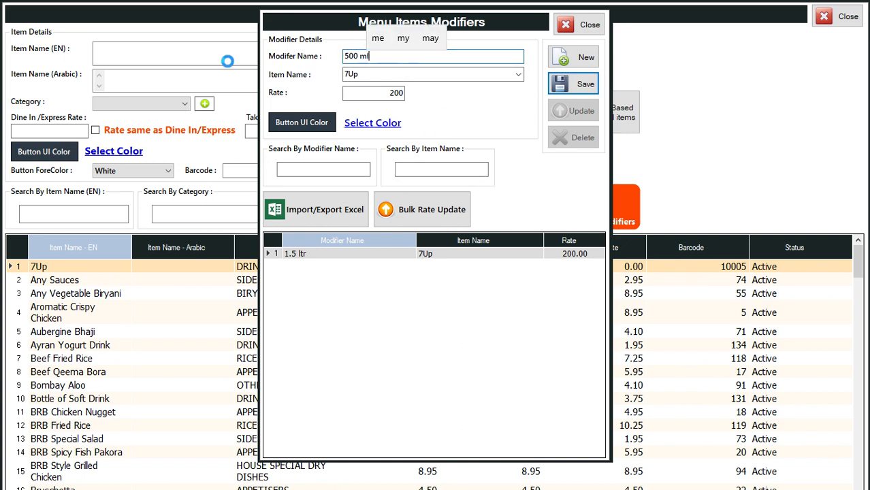
type("l")
left_click(384, 92)
type("150")
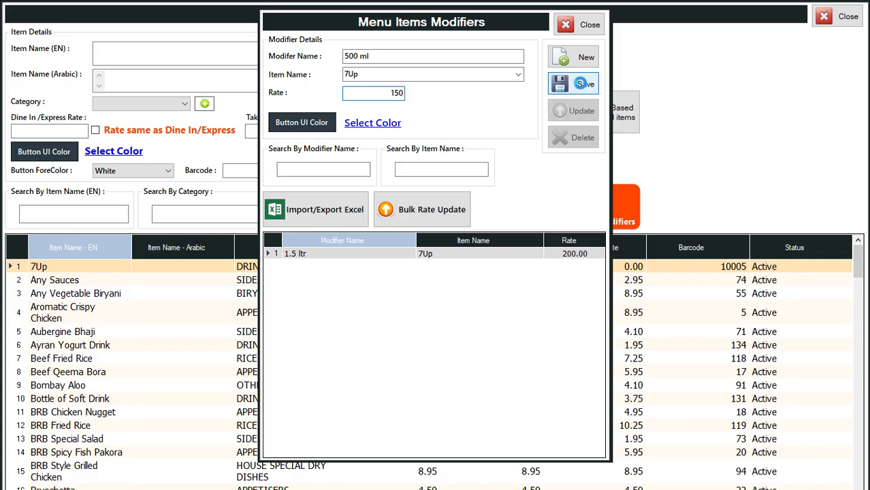
left_click(573, 84)
left_click(465, 288)
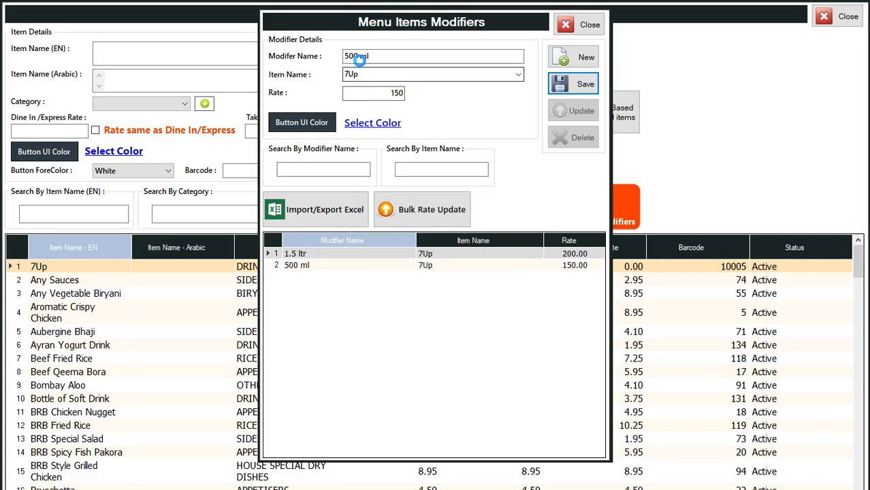
- Save a 1000 ml modifier for 7Up with a rate of 180, and close the modifier and menu item windows
left_click_drag(375, 55, 227, 71)
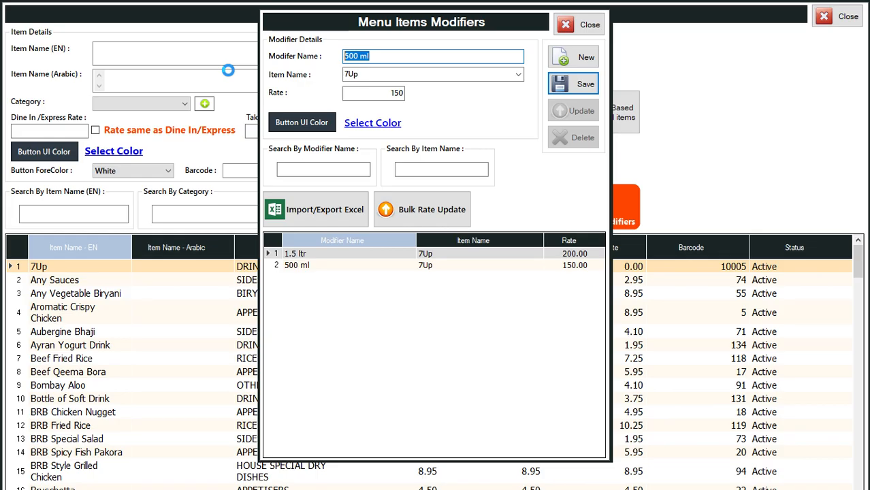
left_click_drag(349, 57, 353, 57)
key("BackSpace")
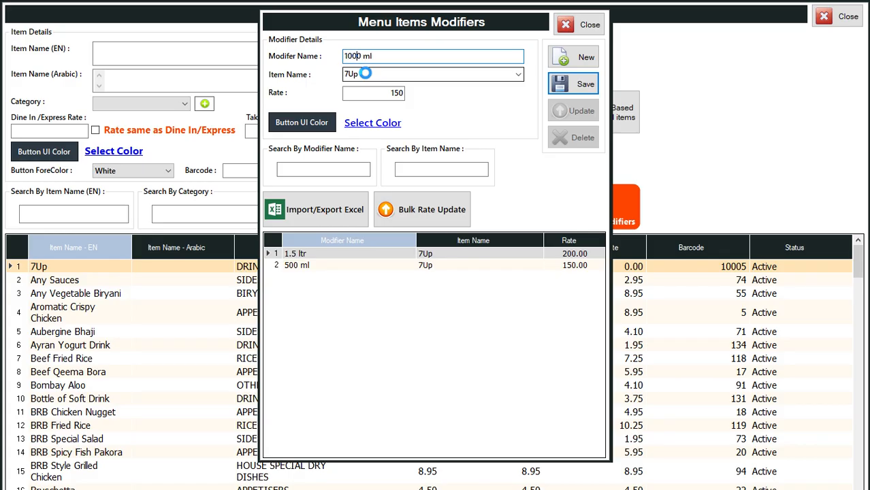
double_click(392, 93)
type("1")
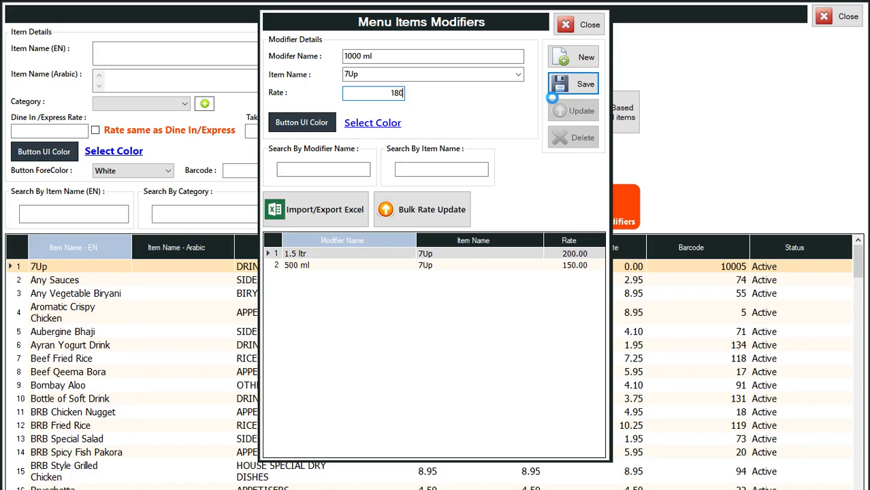
left_click(564, 86)
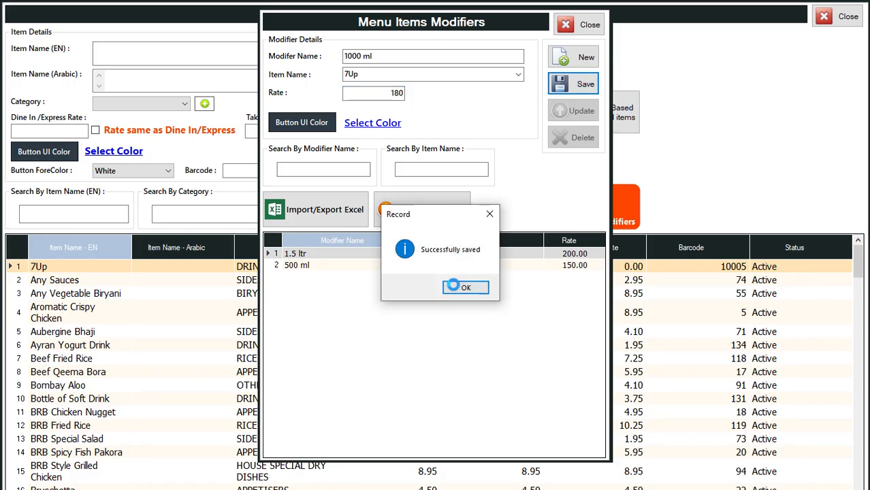
left_click(453, 282)
left_click(577, 25)
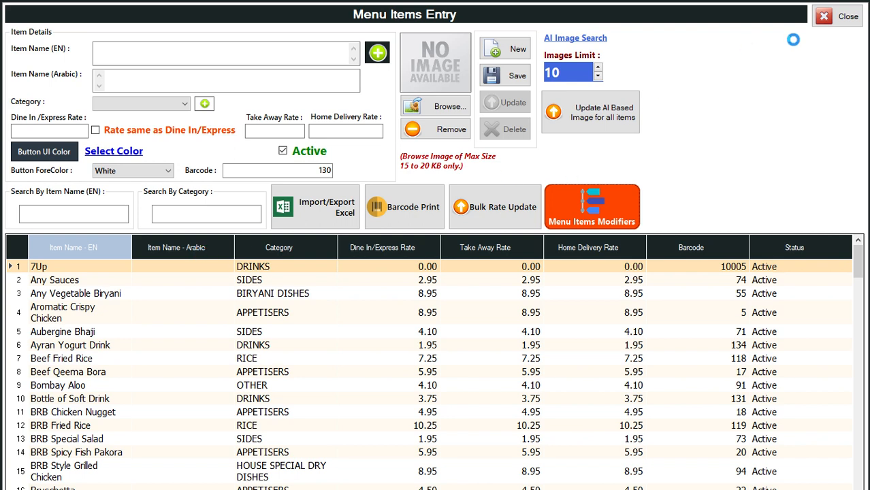
left_click(840, 14)
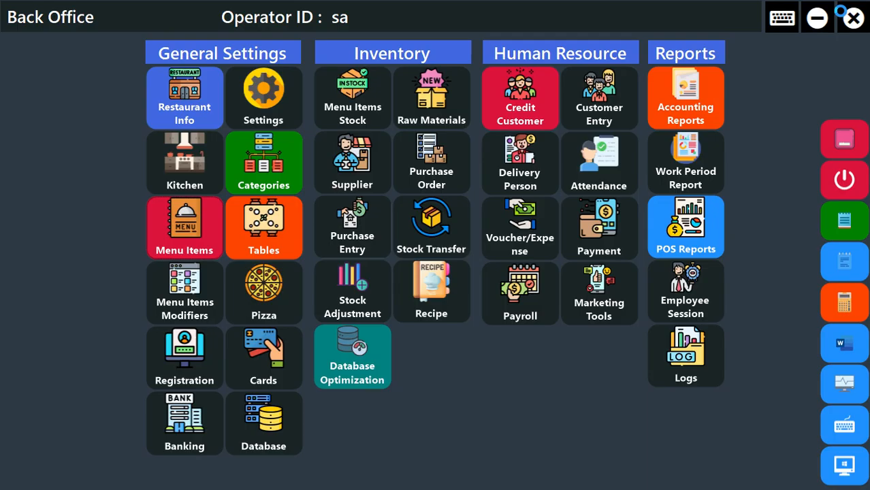
- Log out of the back office again and return to the front office POS by entering the operator PIN
left_click(844, 179)
left_click(406, 272)
left_click(356, 178)
left_click(421, 191)
left_click(508, 191)
left_click(354, 240)
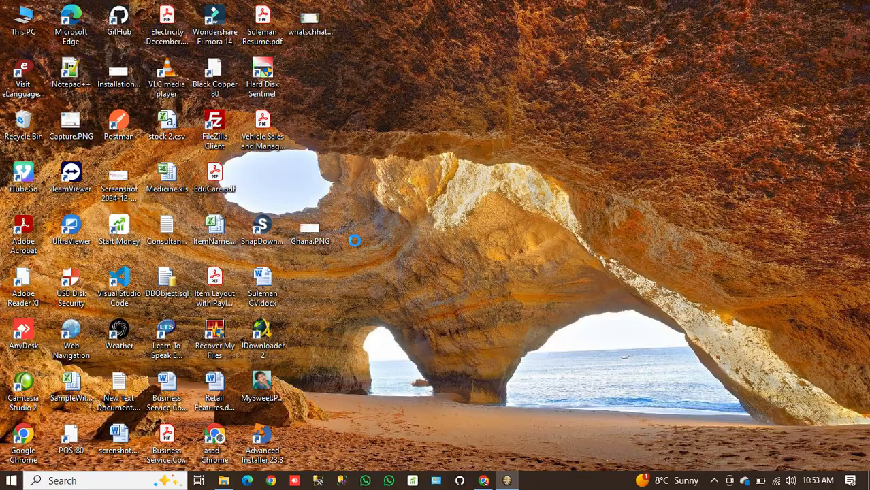
left_click(523, 251)
left_click(449, 167)
- Add two 7Up drinks from the DRINKS category to the dine-in ticket, one with the 1.5 ltr modifier and one with 1000 ml
left_click_drag(407, 153, 415, 211)
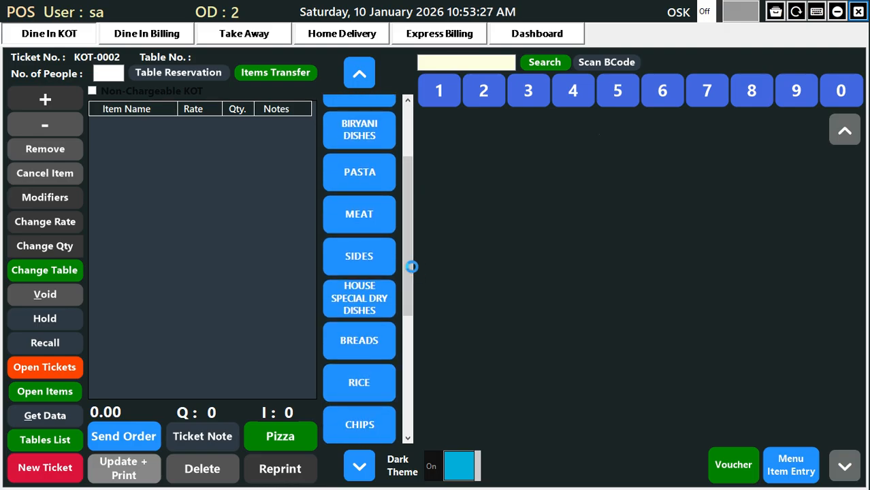
left_click_drag(409, 246, 408, 294)
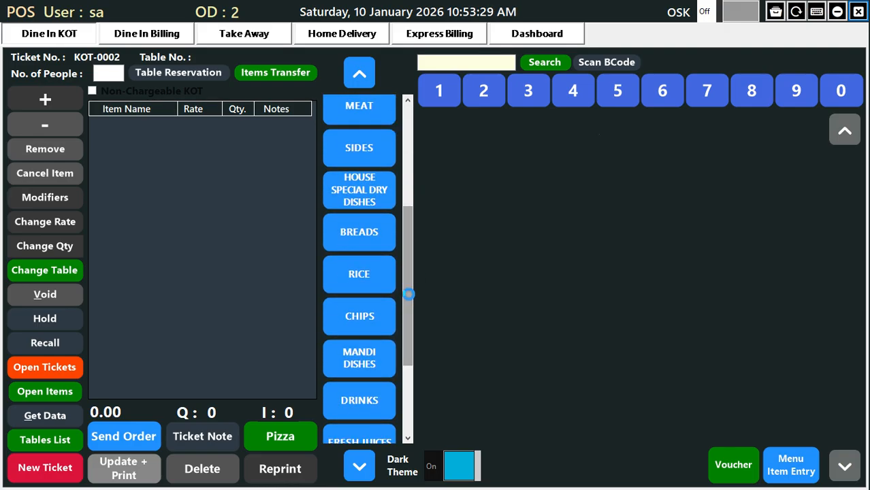
left_click(358, 400)
left_click(455, 173)
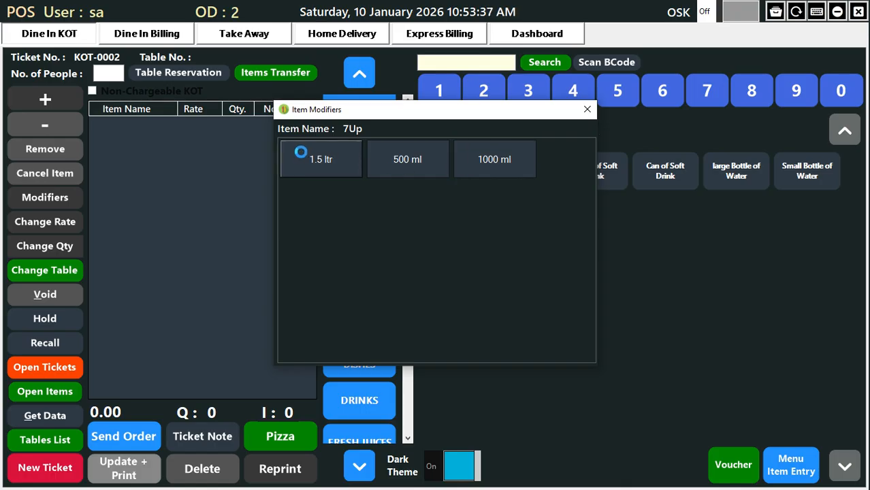
left_click(325, 165)
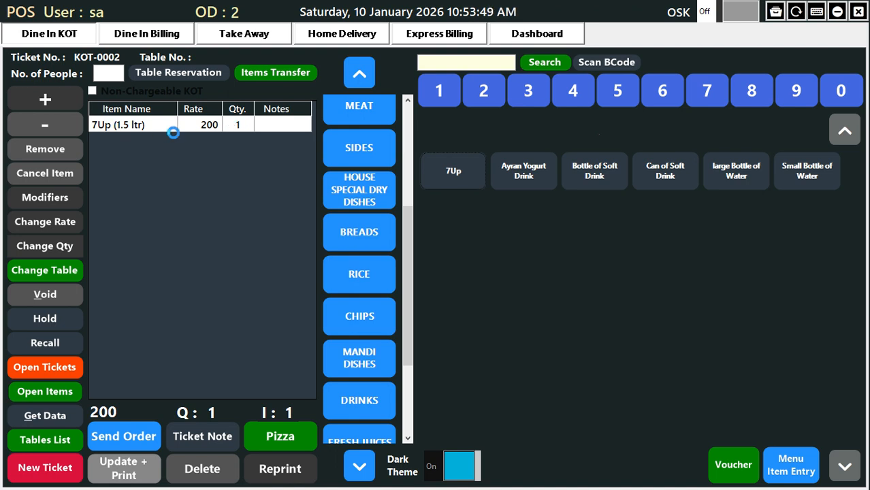
left_click(454, 173)
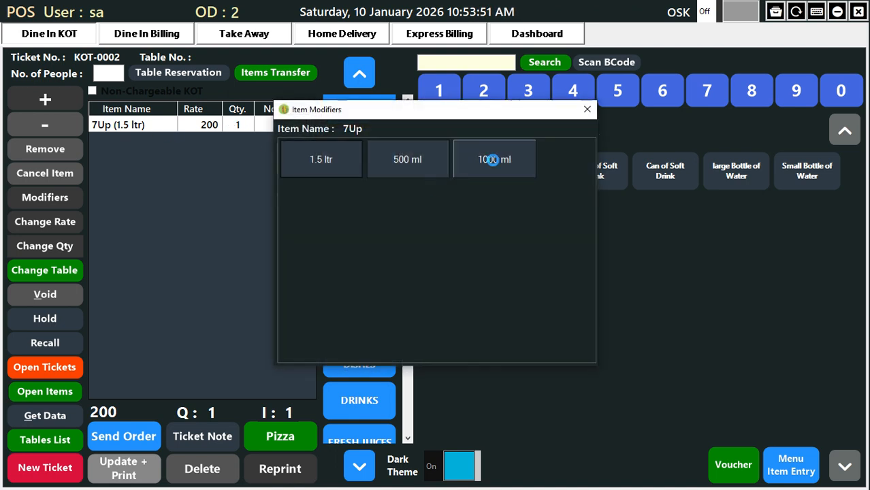
left_click(499, 160)
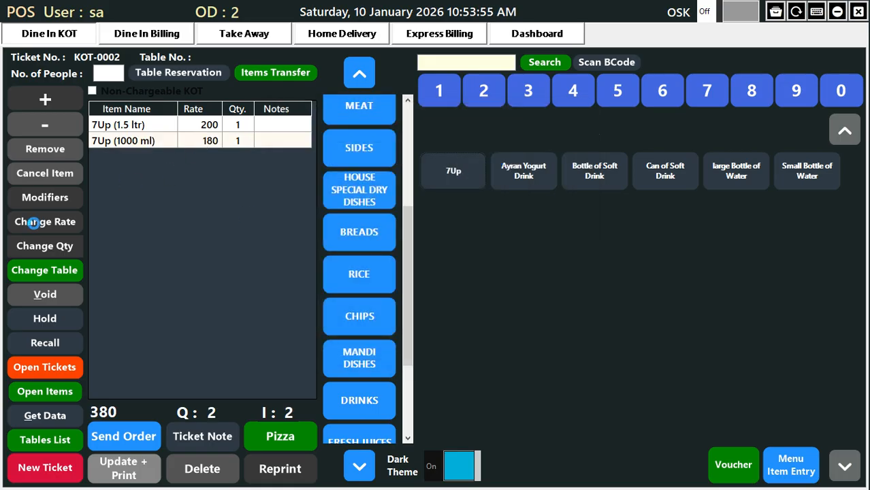
- Try to open the modifiers for the 7Up (1000 ml) line on the dine-in ticket
left_click(139, 143)
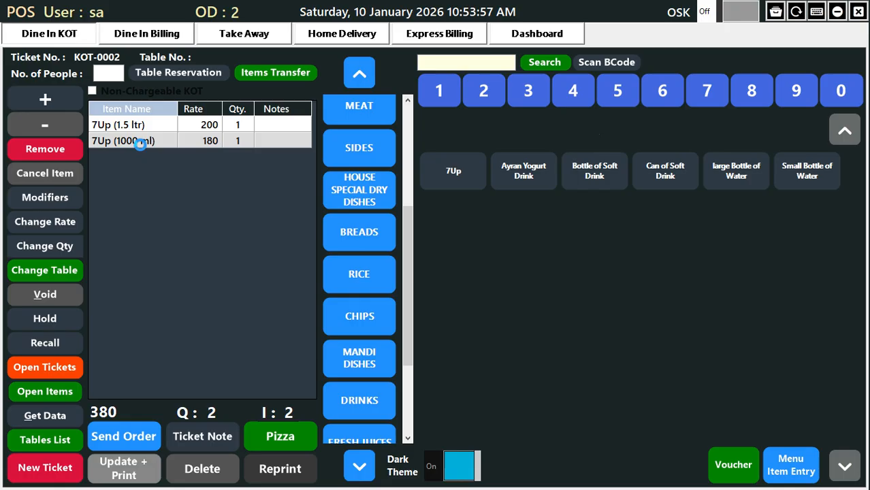
left_click(34, 198)
left_click(455, 272)
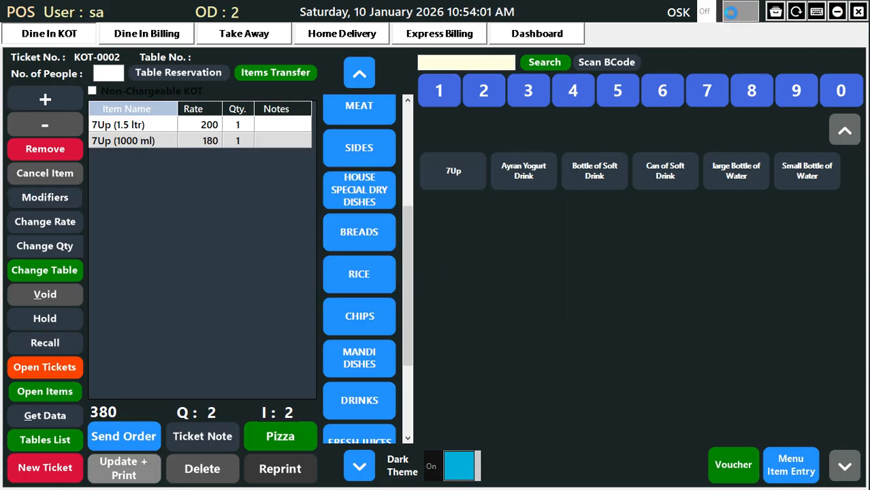
- Close the POS, log out of the front office and log back in by entering the operator PIN
left_click(858, 12)
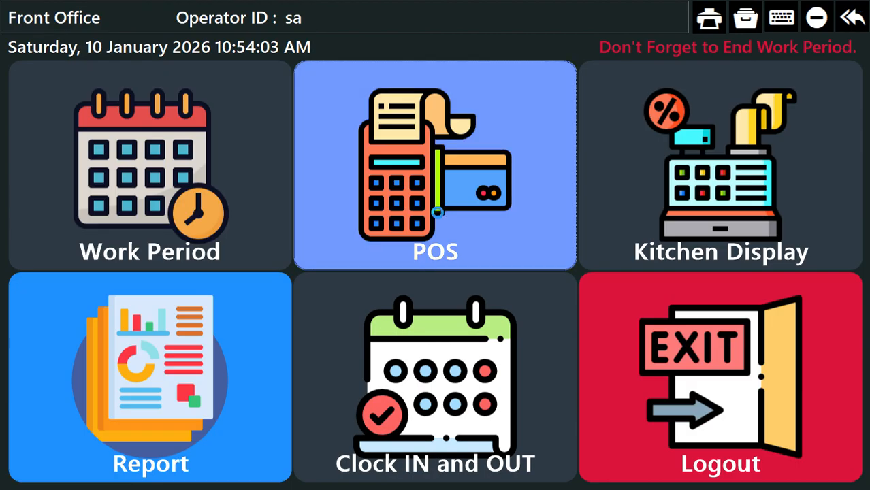
left_click(644, 344)
left_click(390, 280)
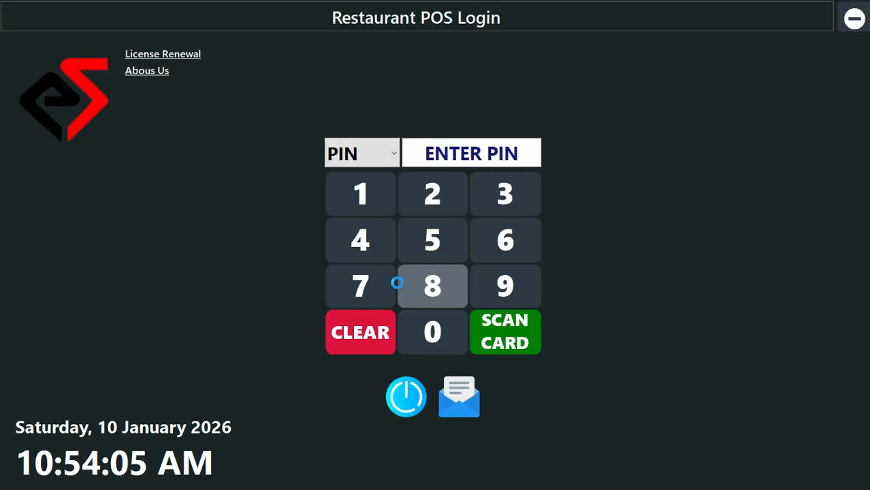
left_click(375, 200)
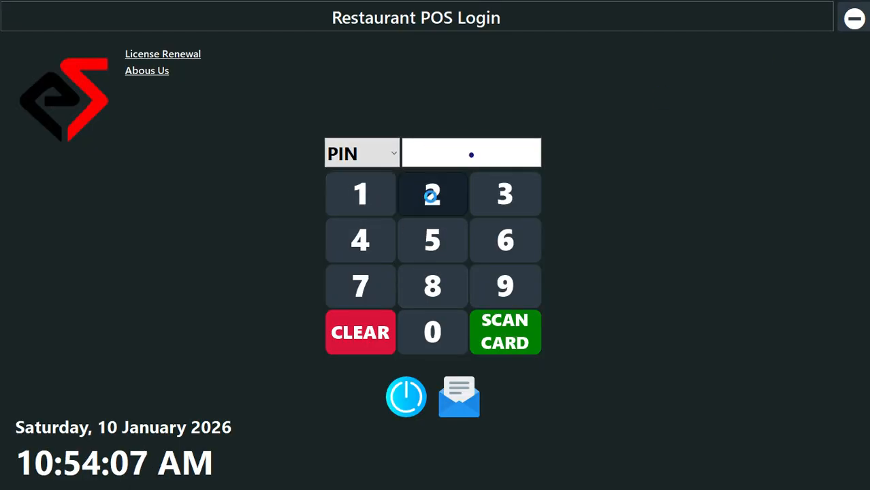
left_click(431, 191)
left_click(537, 194)
left_click(334, 251)
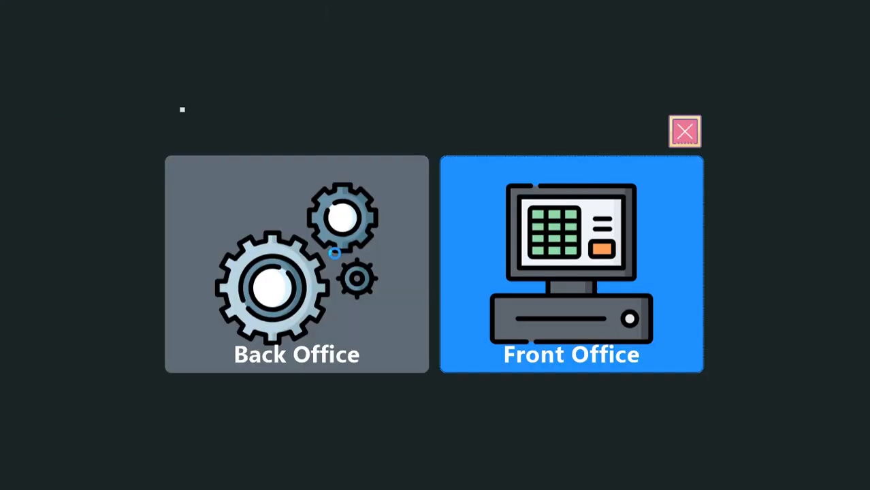
- Enter the back office and view the menu items modifiers list, then close it
left_click(370, 262)
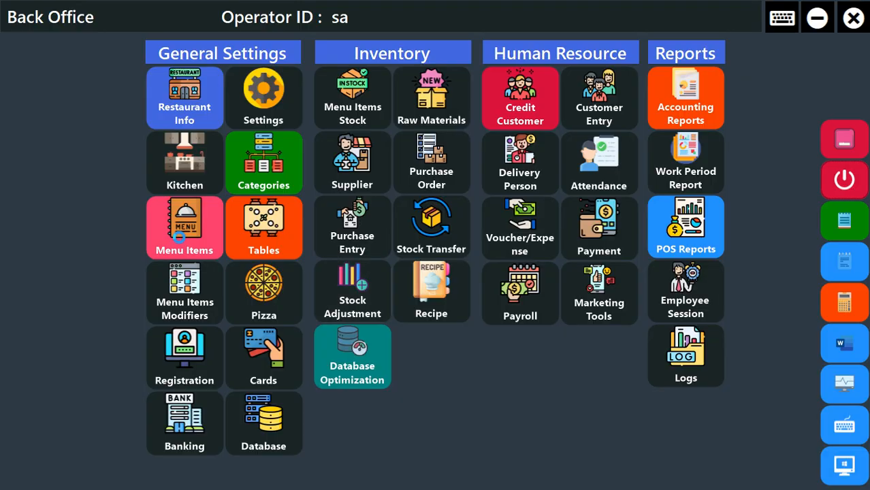
left_click(186, 306)
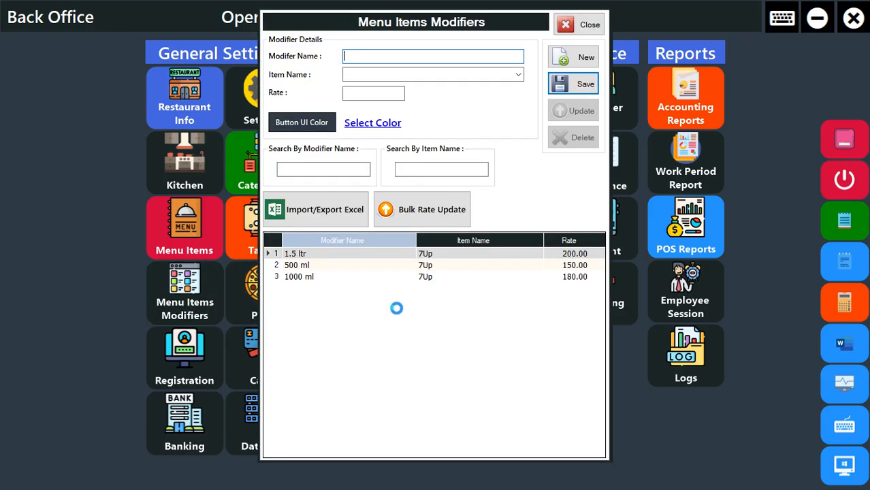
left_click(576, 23)
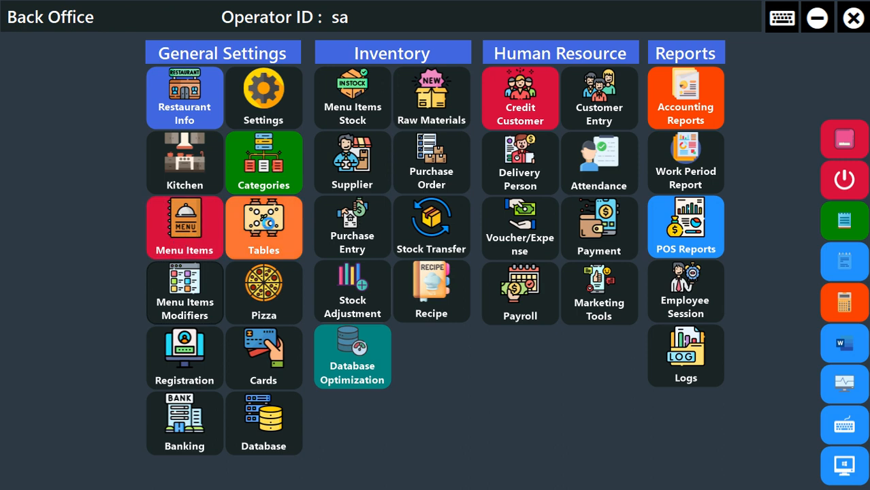
- Fill in a new table record with table number T3 on the Ground Floor
left_click(268, 223)
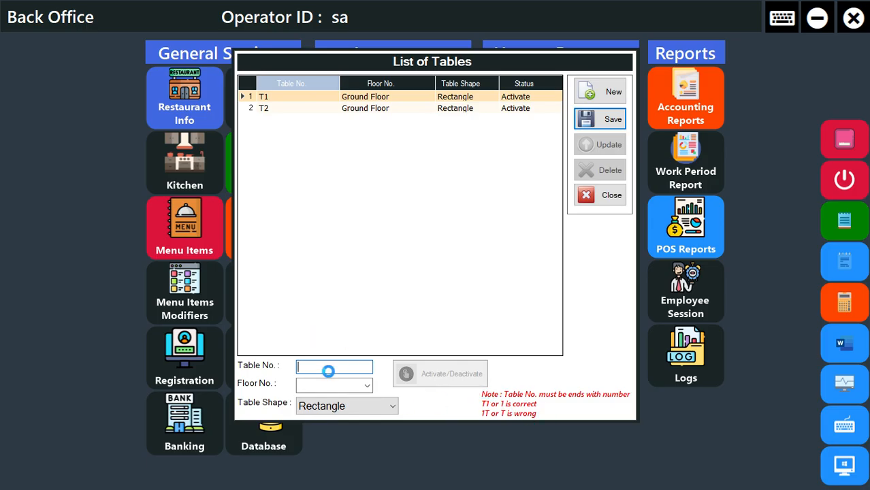
type("T3")
left_click(367, 384)
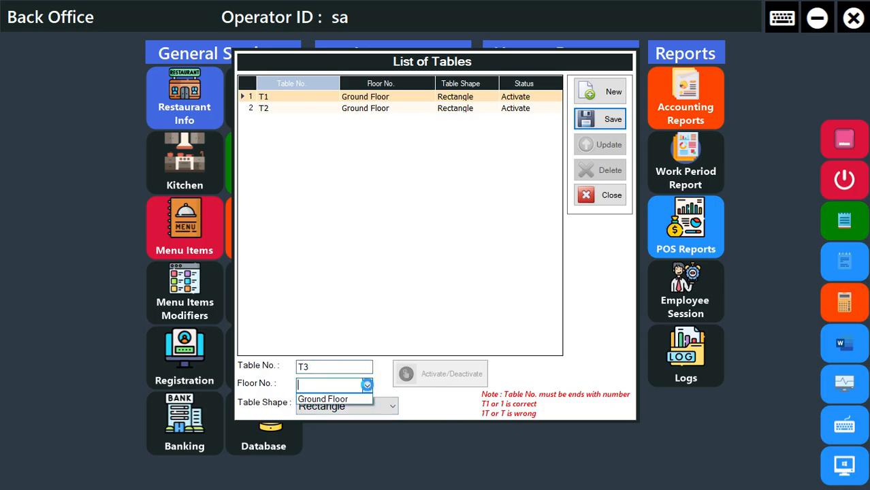
left_click(334, 399)
left_click(392, 406)
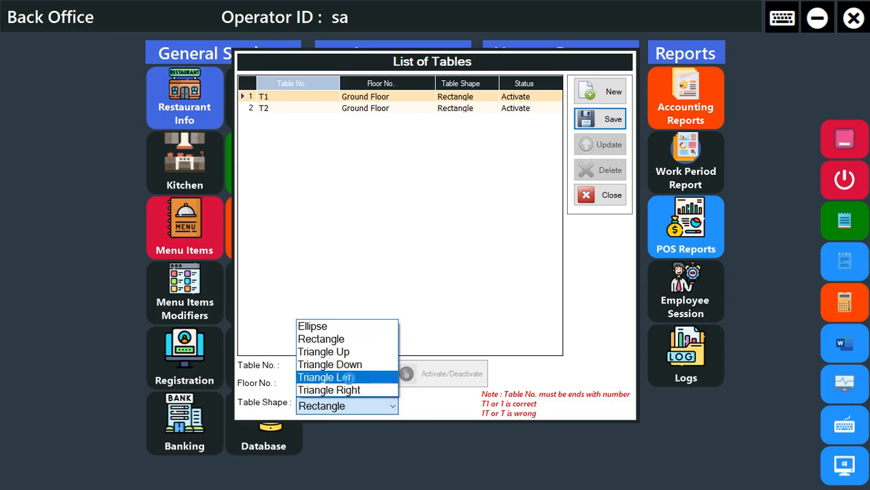
left_click(351, 338)
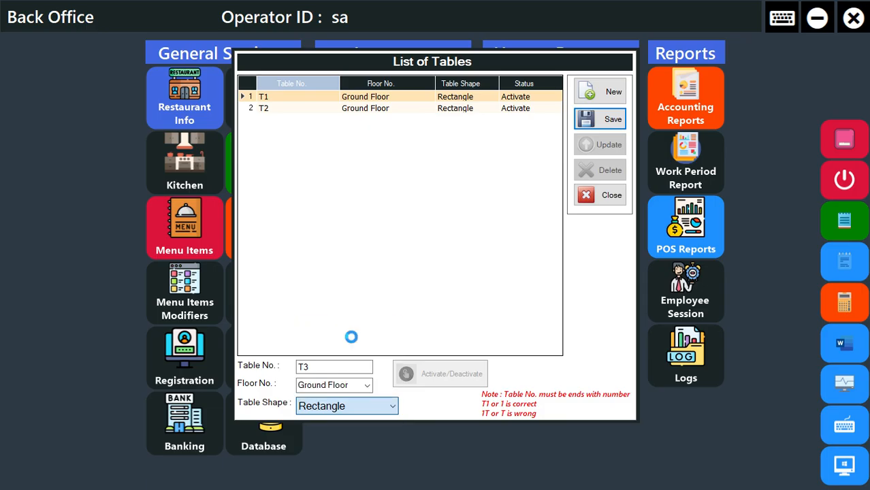
left_click(368, 383)
left_click(364, 385)
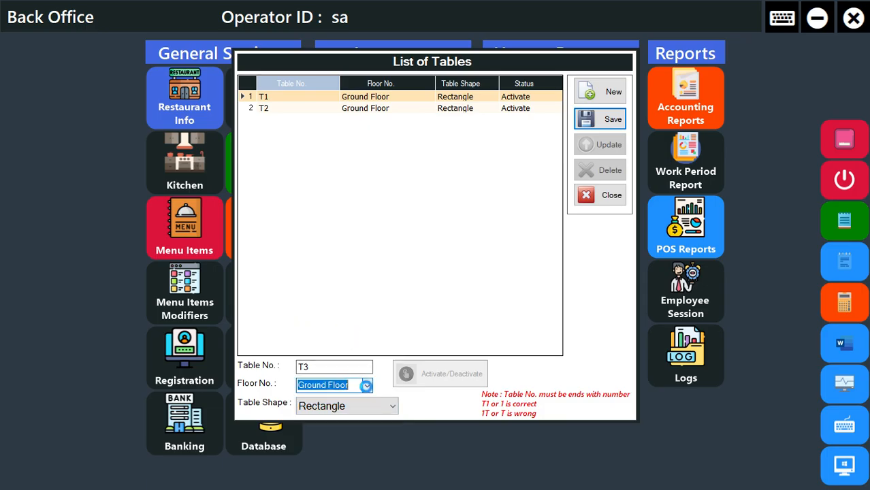
- Set the shape of table T3 to Ellipse, save the table and close the tables list
left_click(394, 411)
left_click(328, 325)
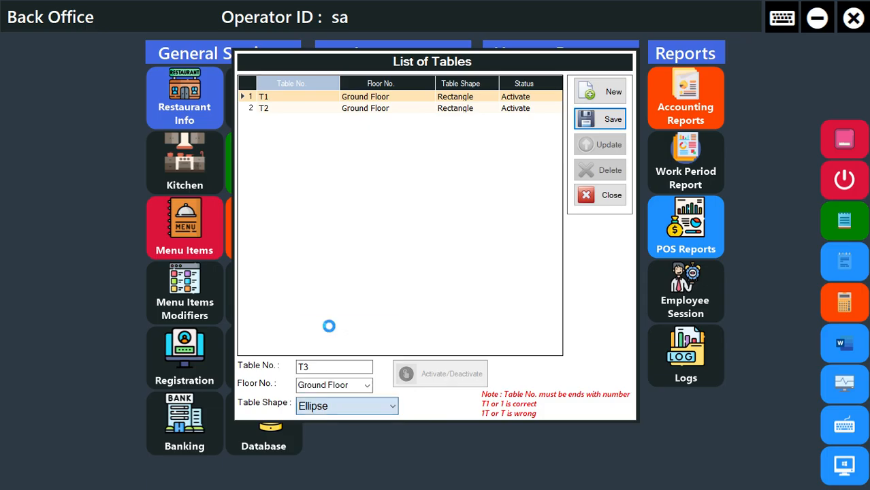
left_click(587, 119)
left_click(466, 287)
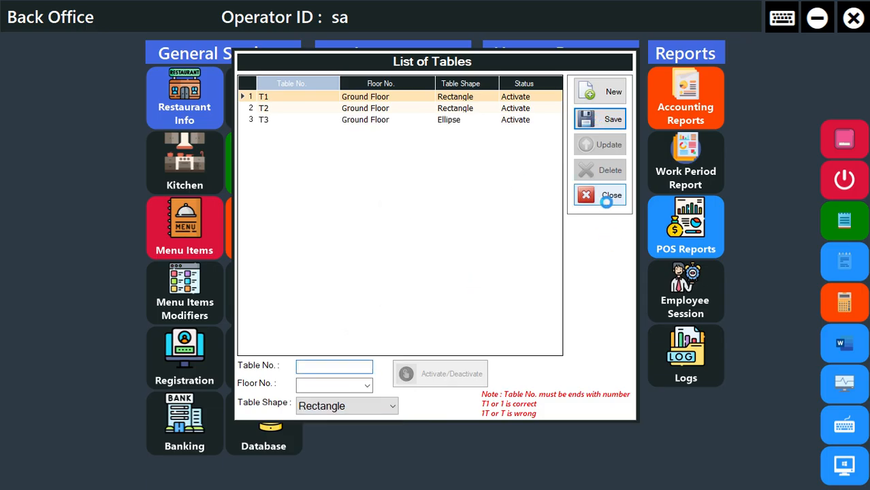
left_click(608, 196)
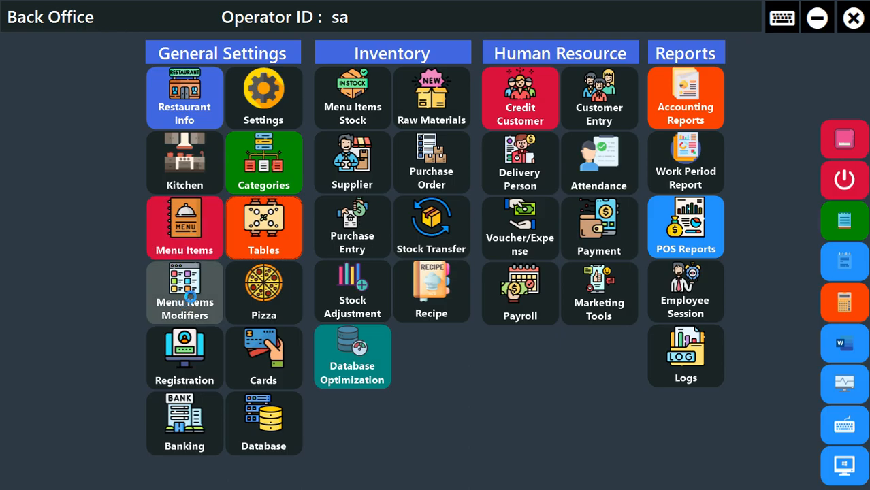
- Open the pizza setup and view the pizza sizes and pizza toppings lists
left_click(255, 304)
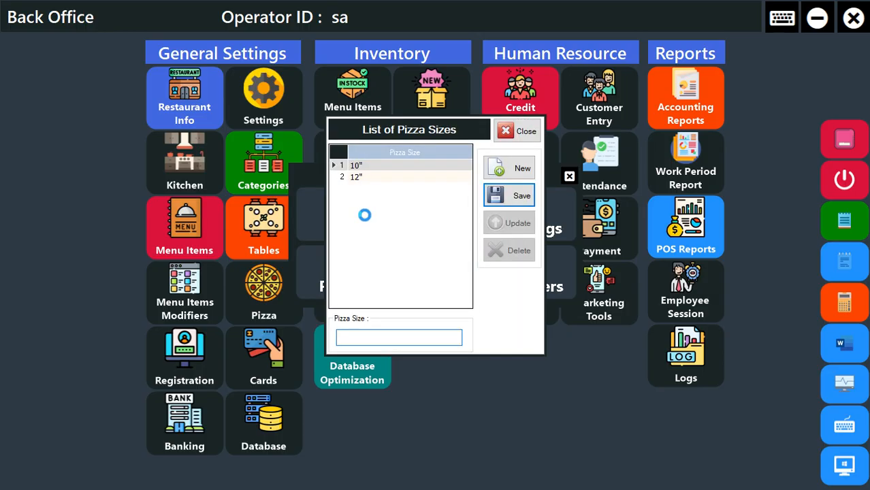
left_click(515, 130)
left_click(507, 226)
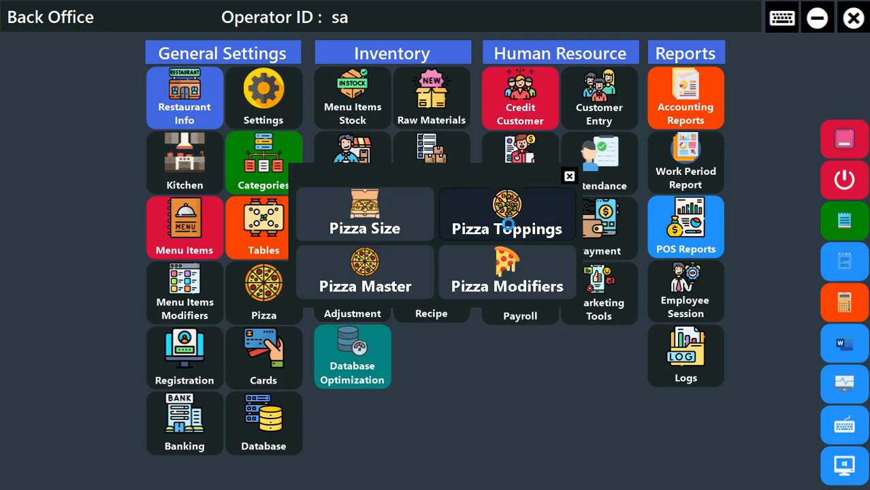
left_click(576, 41)
- View several 12" pizza records in Pizza Master, including Cappiciosa, Margarita and Meat Feast, and close the form
left_click(387, 285)
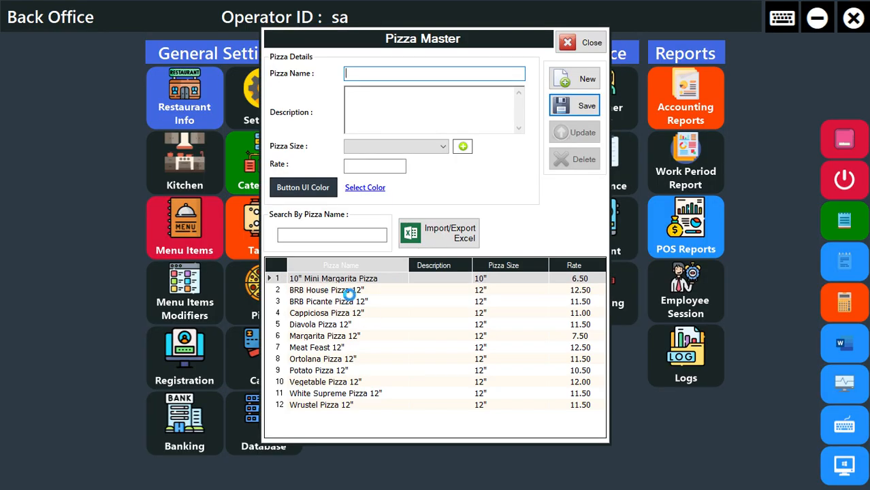
left_click(308, 313)
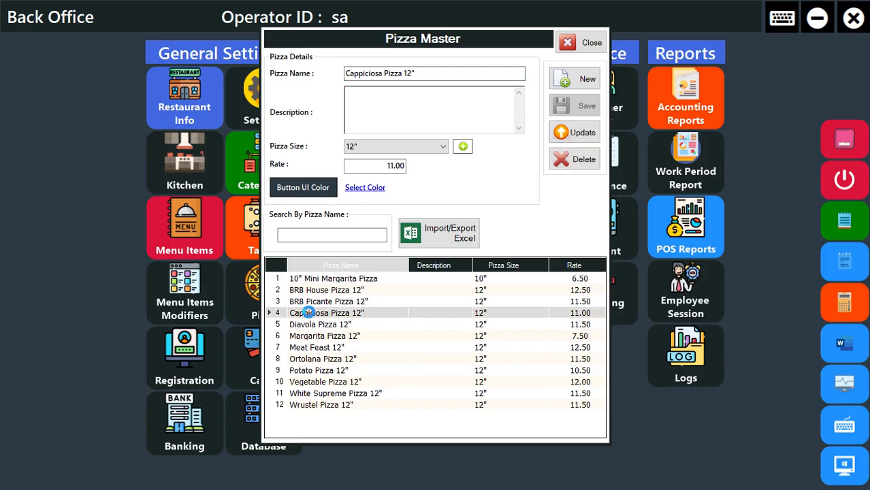
left_click(314, 337)
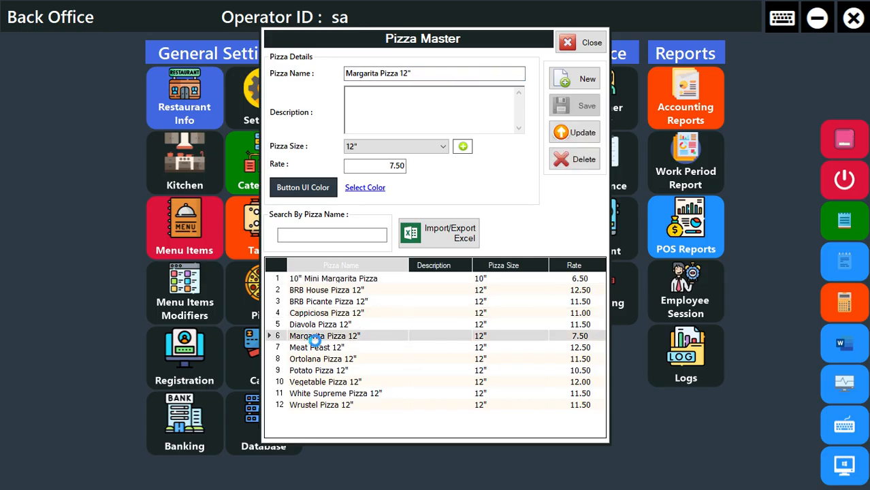
left_click(315, 325)
left_click(317, 346)
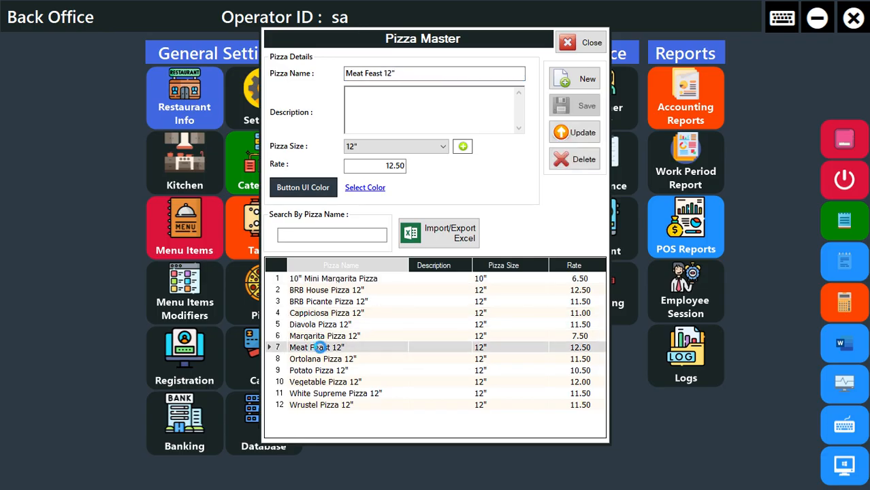
left_click(320, 370)
left_click(586, 43)
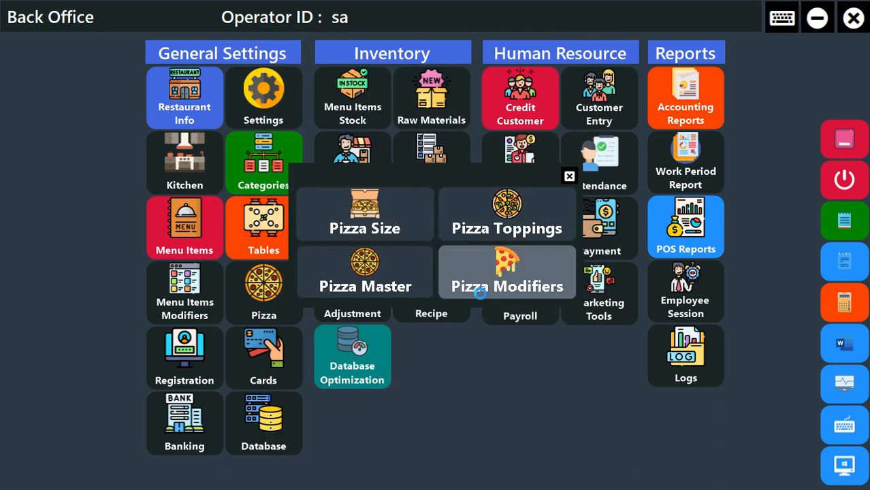
- View the pizzas available for assignment in Pizza Modifiers, and close the form and the pizza setup
left_click(478, 279)
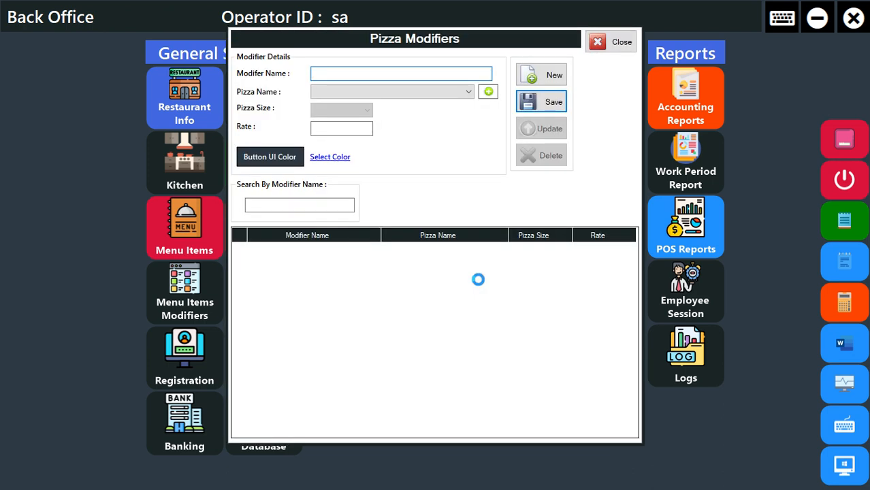
left_click(457, 92)
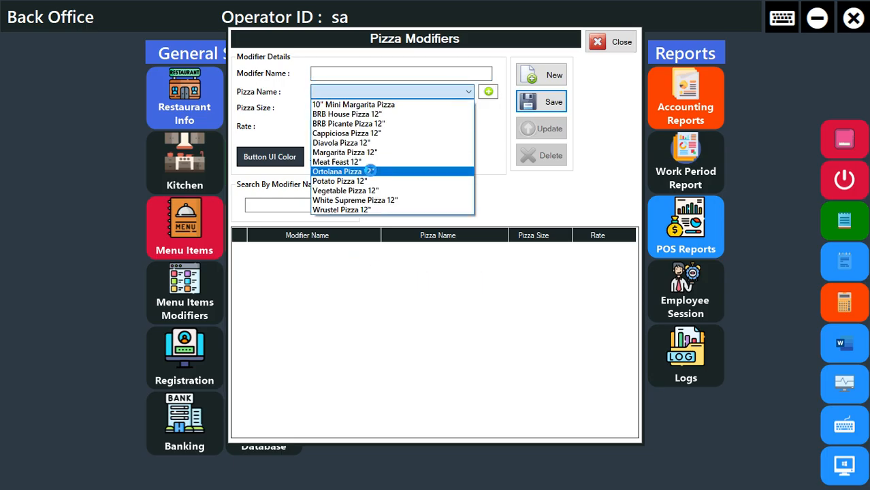
left_click(616, 41)
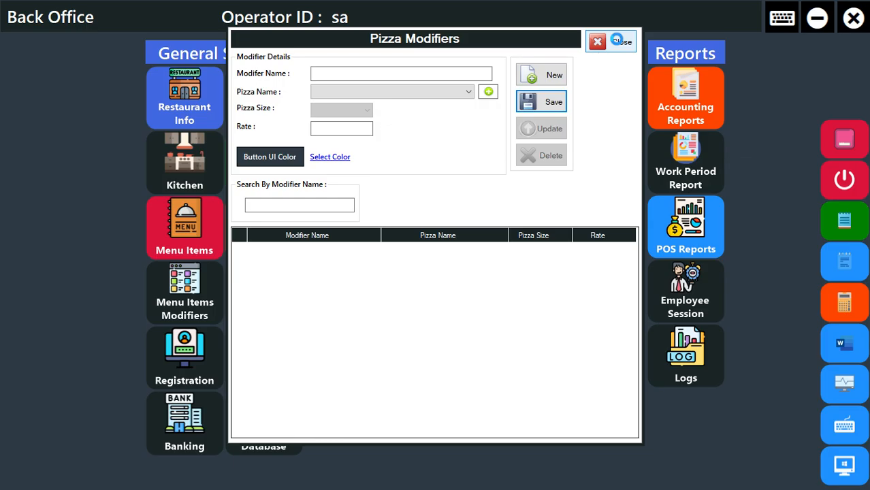
left_click(616, 41)
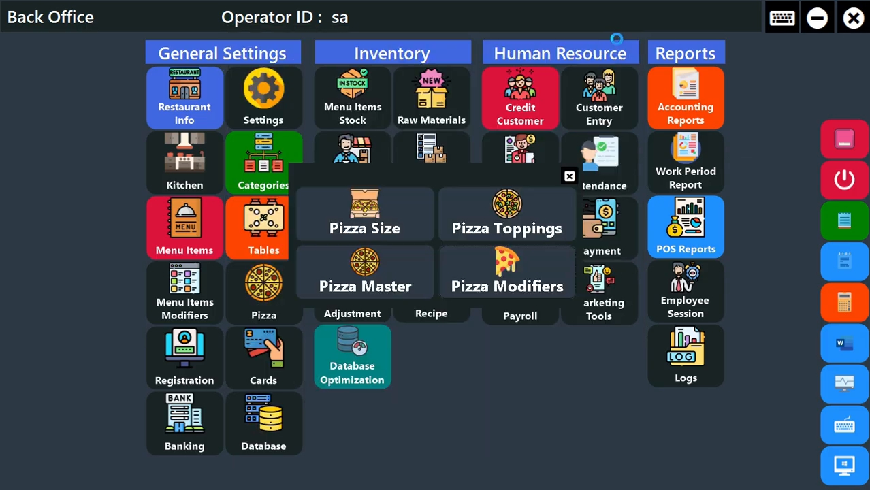
left_click(567, 177)
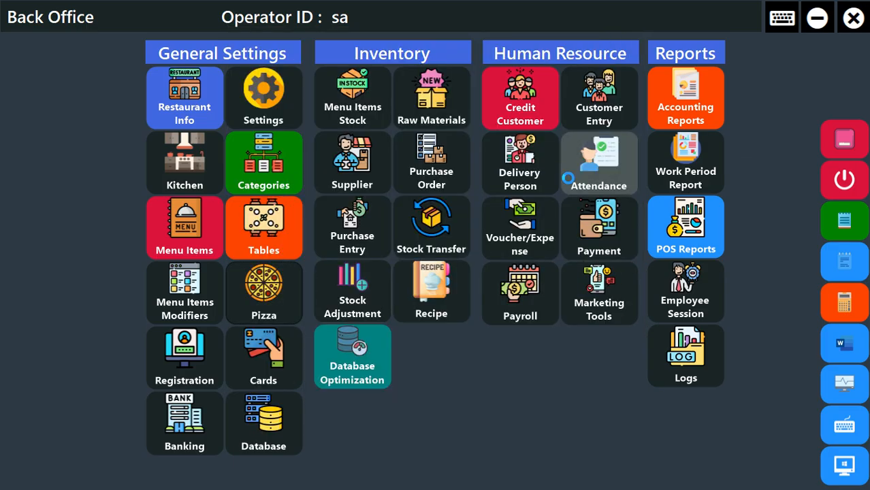
- View the registered users list and the available user types, and close the registration form
left_click(205, 351)
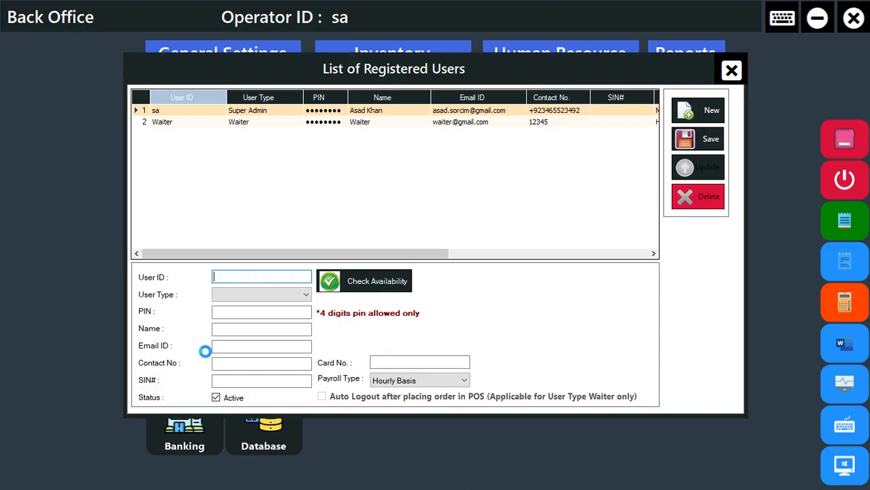
left_click(290, 294)
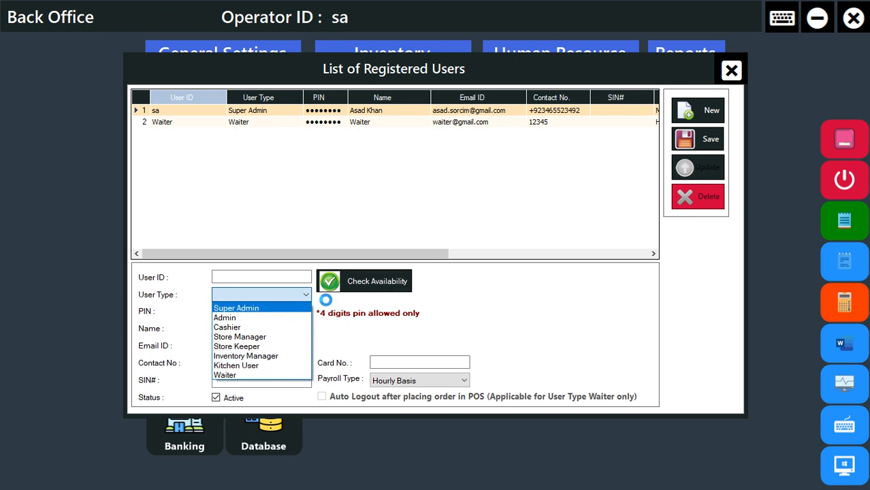
left_click(369, 321)
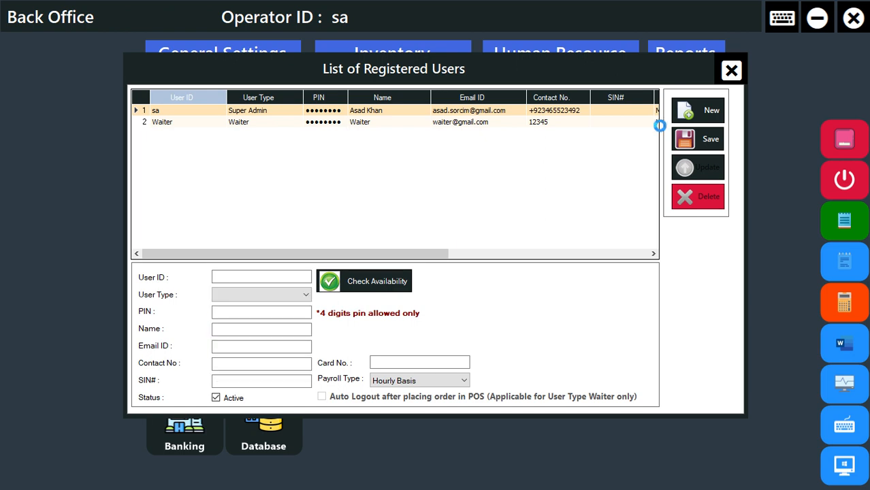
left_click(732, 68)
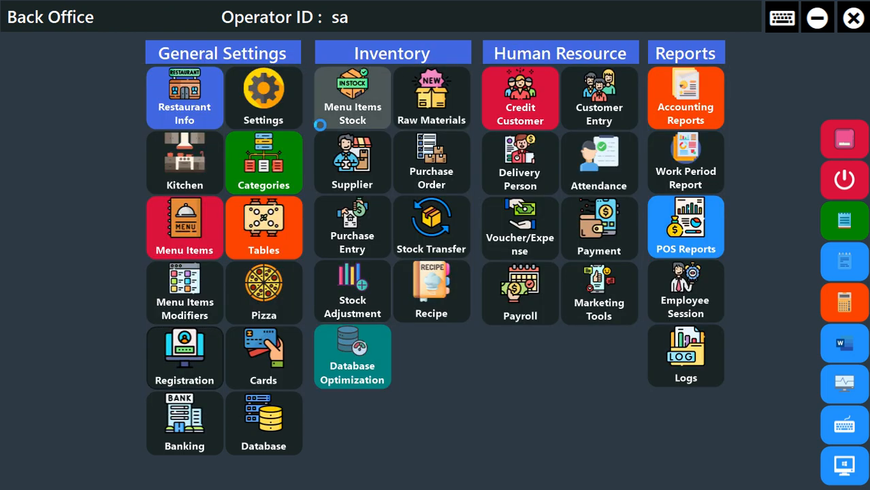
- Open the user rights settings, load the Super Admin user's form permissions to review them, and close the form and the settings
left_click(284, 107)
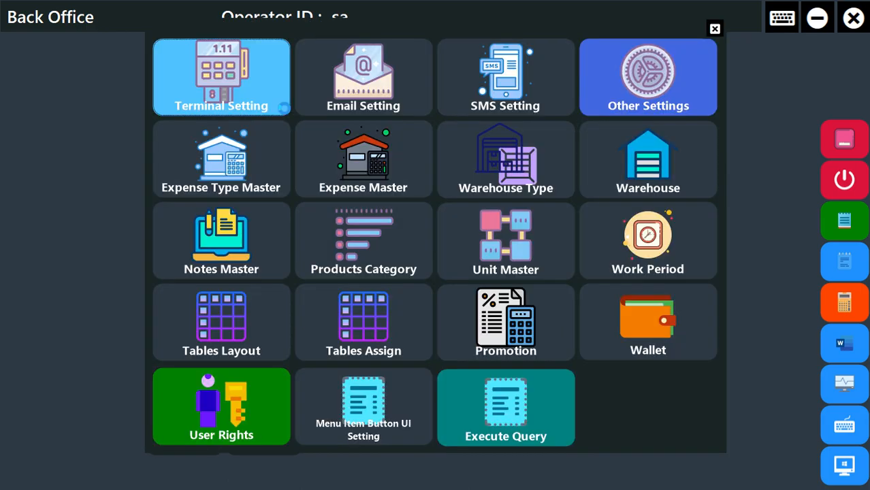
left_click(222, 406)
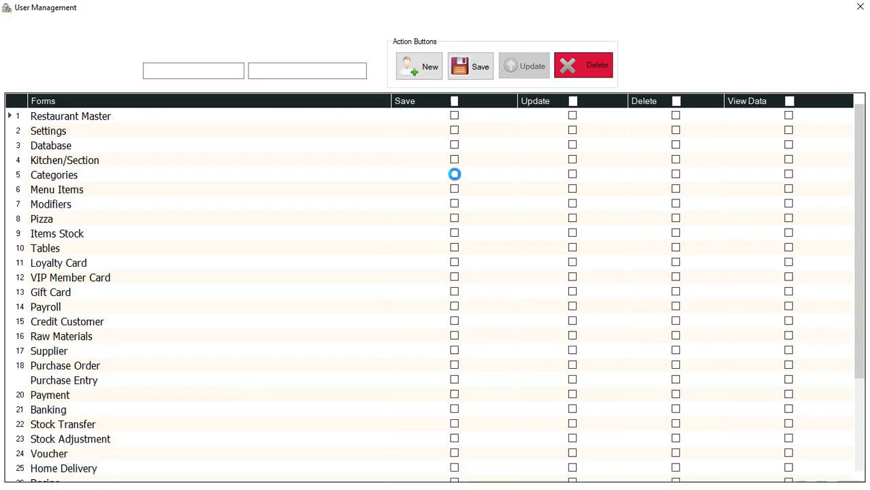
left_click(119, 71)
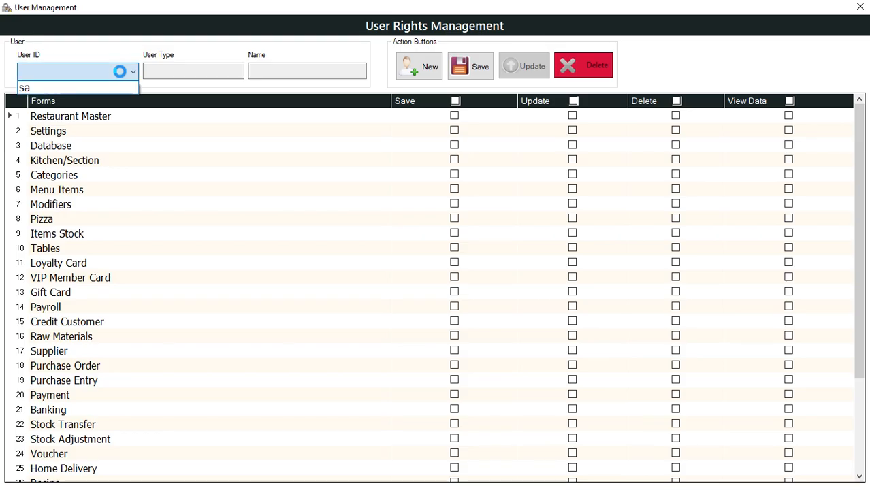
left_click(85, 87)
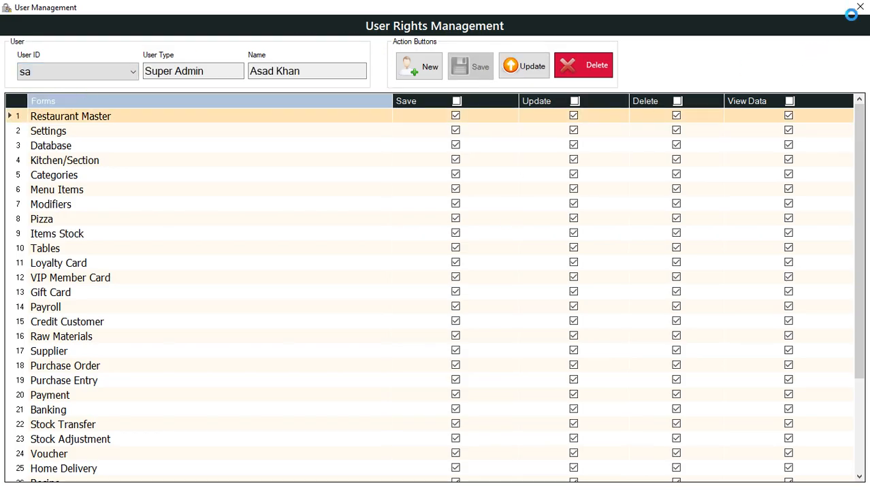
left_click(858, 7)
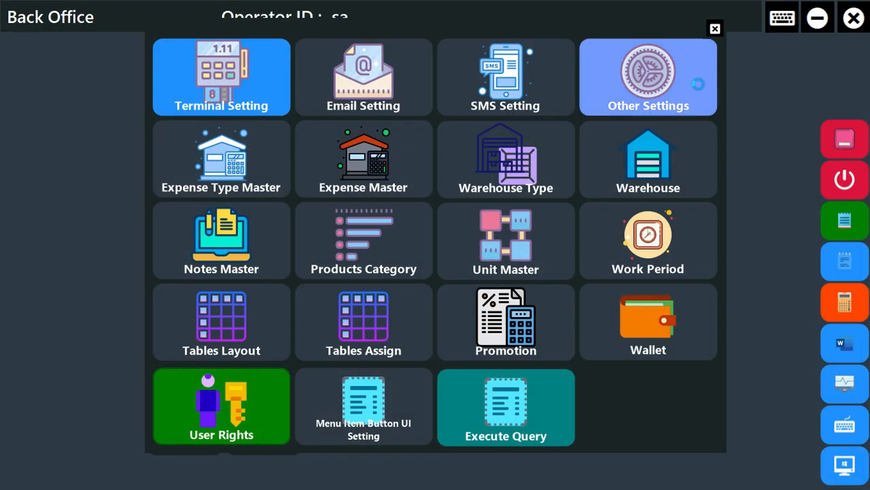
left_click(714, 28)
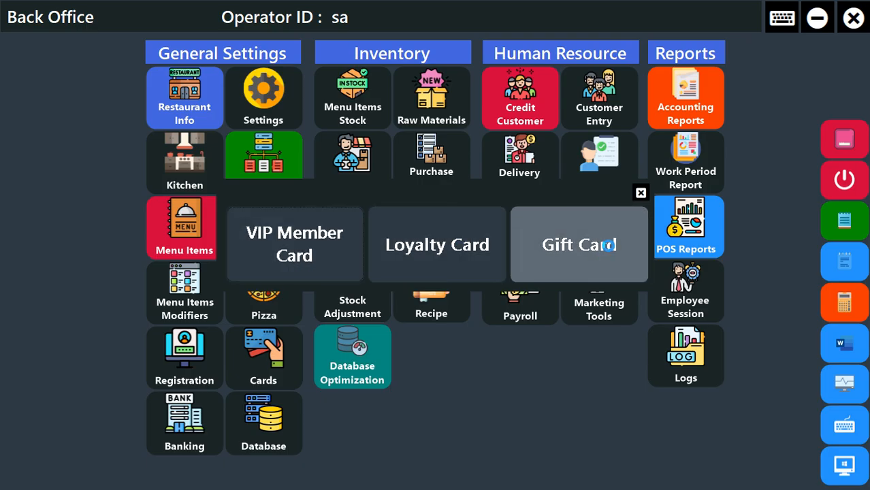
- View the available card types, banking functions, and database backup and restore options, closing each set of options
left_click(640, 193)
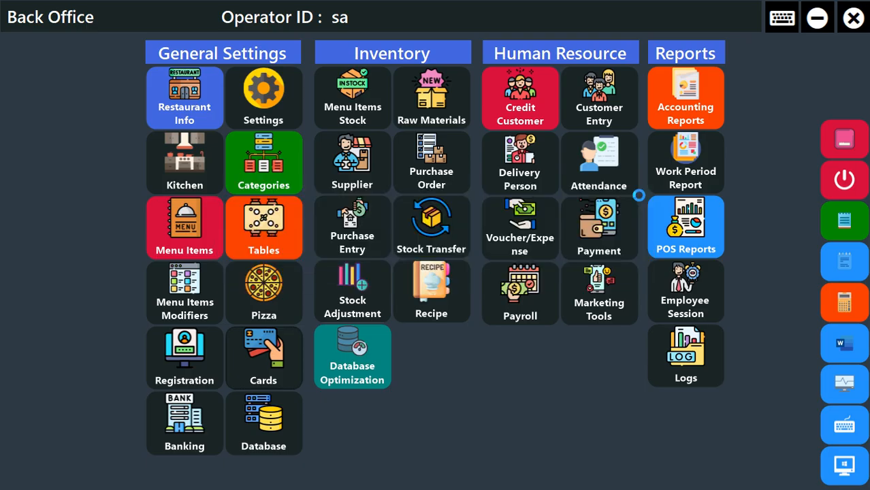
left_click(184, 444)
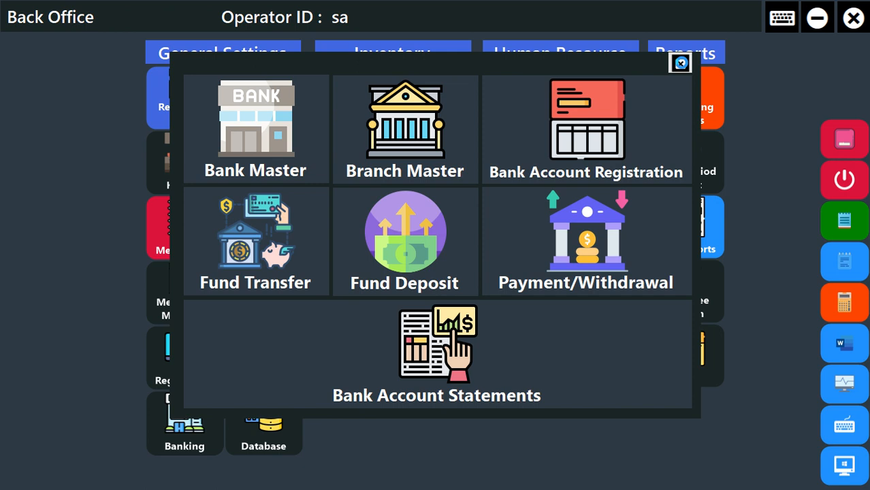
left_click(680, 63)
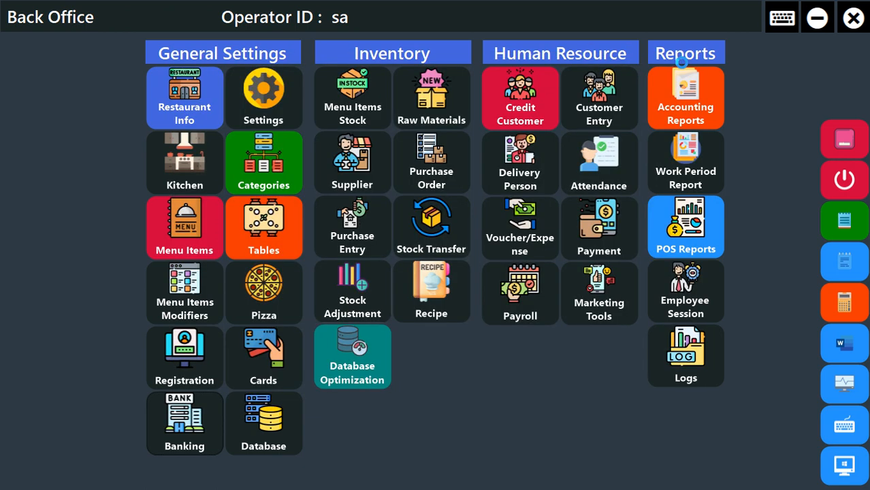
left_click(281, 398)
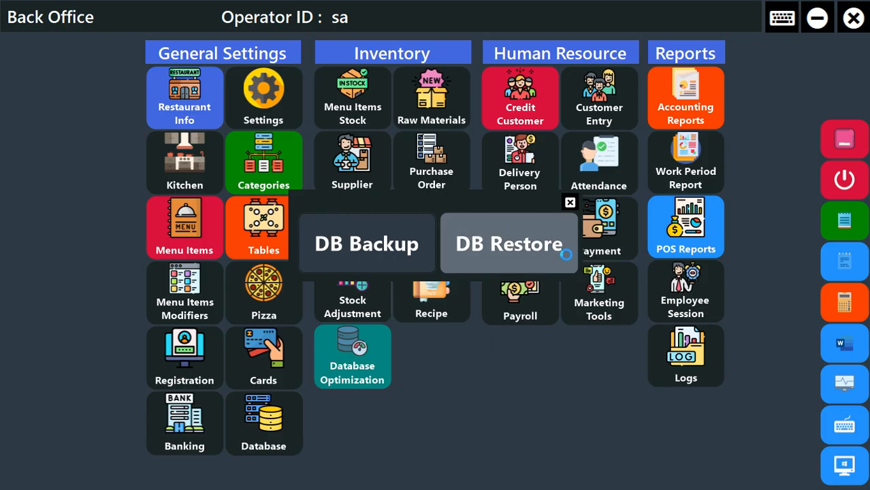
left_click(569, 203)
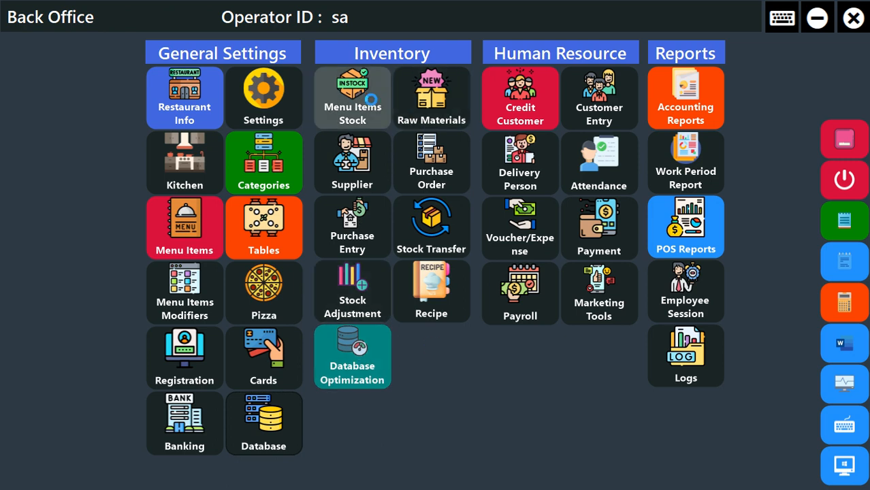
left_click(816, 21)
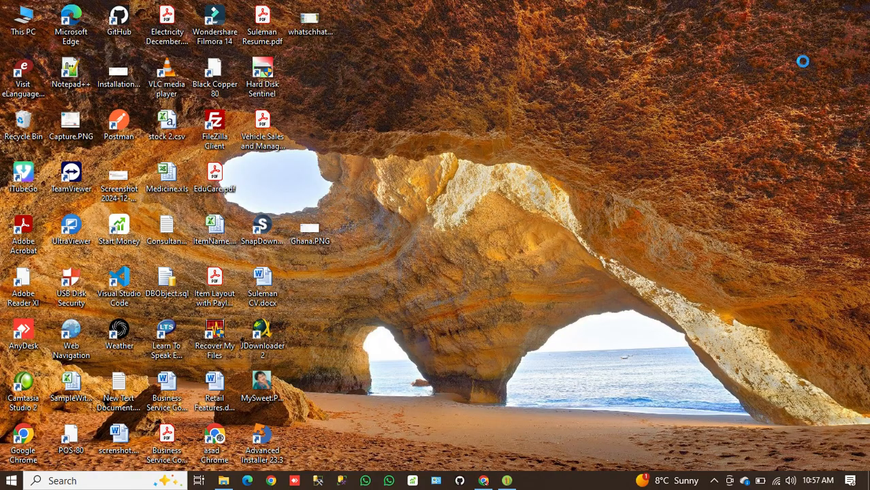
left_click(714, 482)
right_click(727, 408)
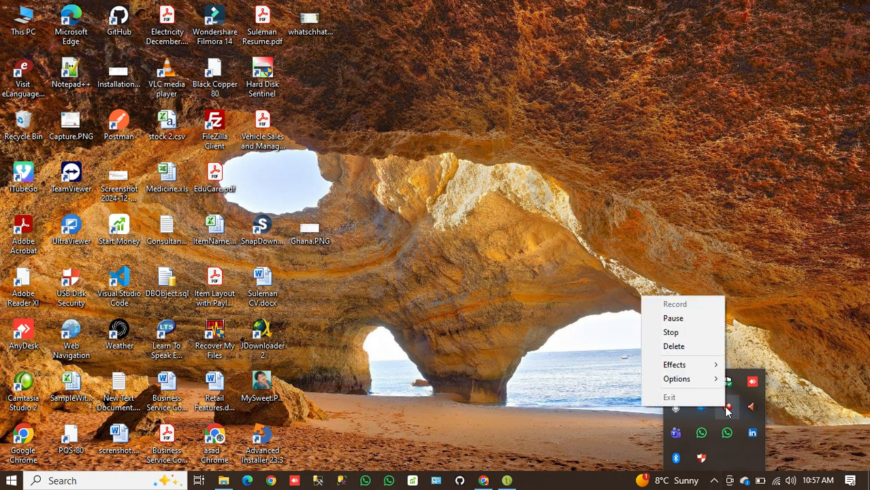